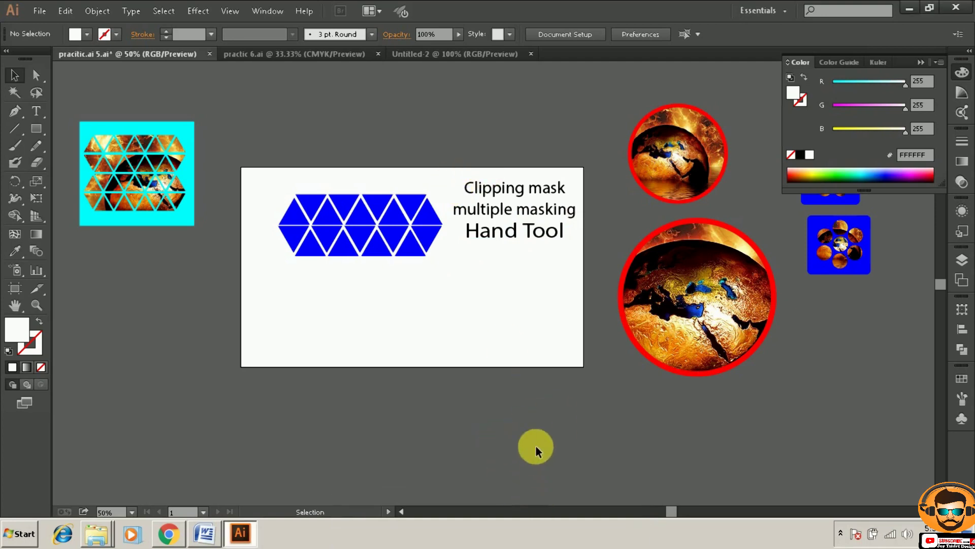
Bring the practic 6.ai document, with its photo, ring emblems and leaves, to the front
click(290, 54)
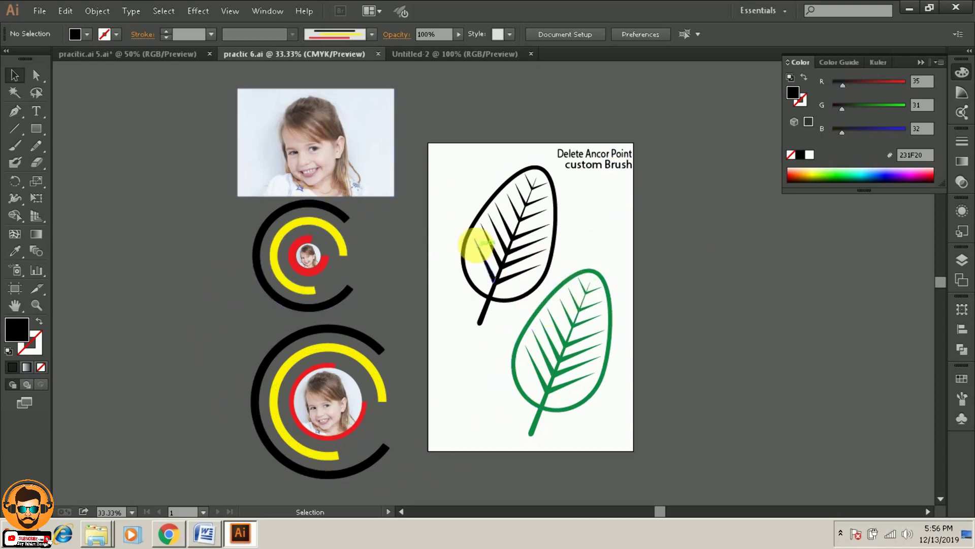
click(322, 413)
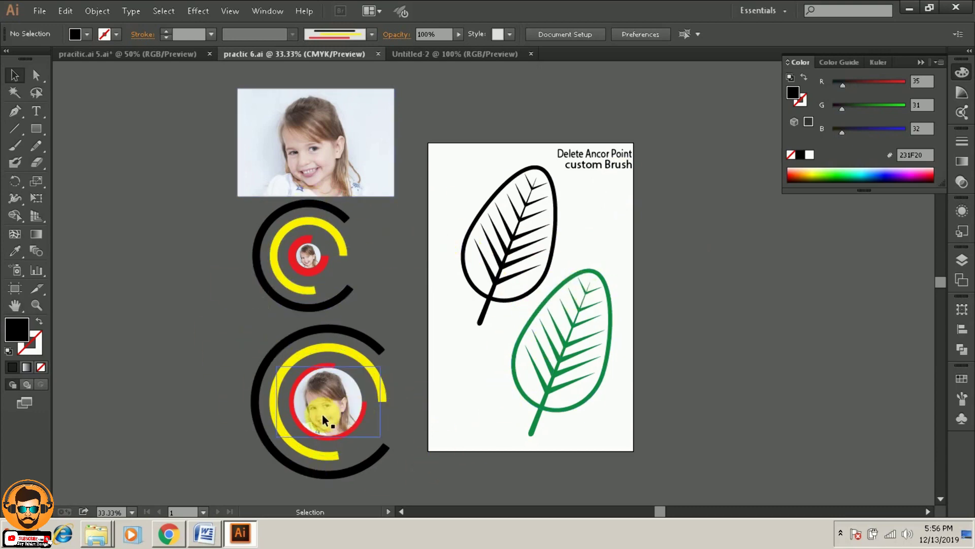
Move both leaves right, off the artboard, and return the custom Brush text onto it
click(316, 414)
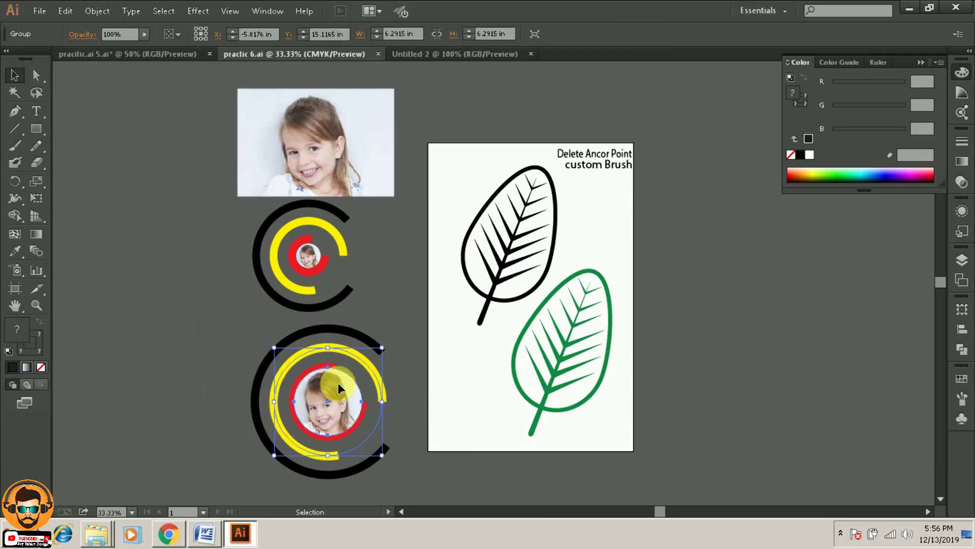
drag(453, 162, 580, 395)
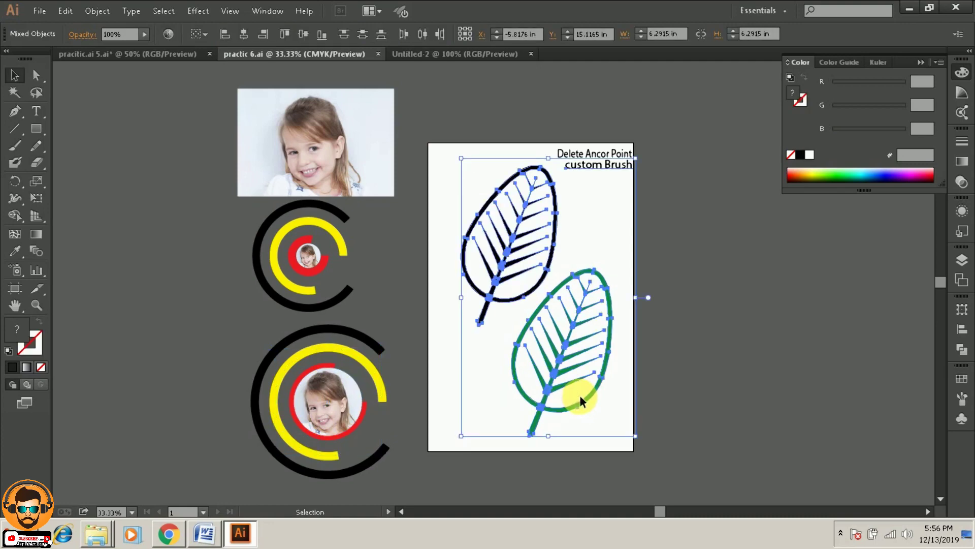
drag(512, 242, 703, 256)
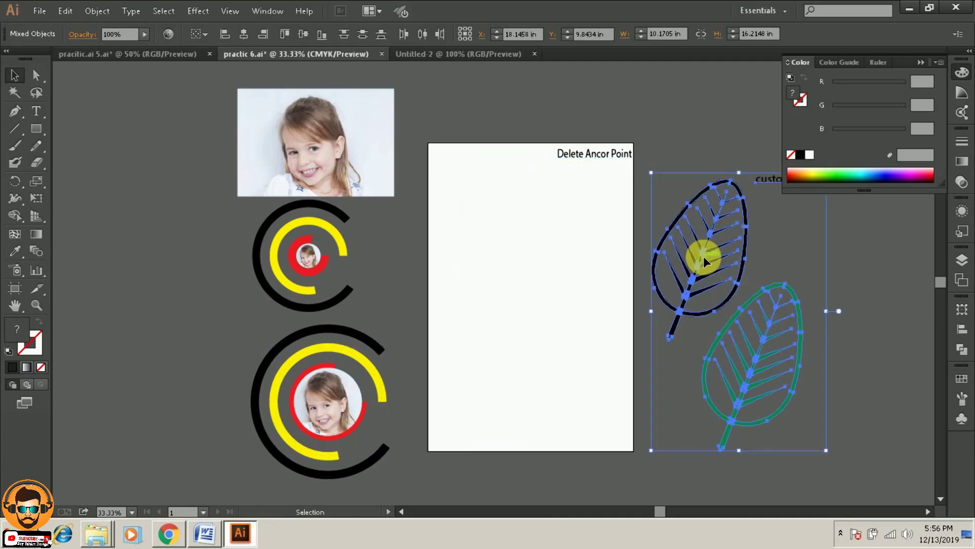
click(901, 269)
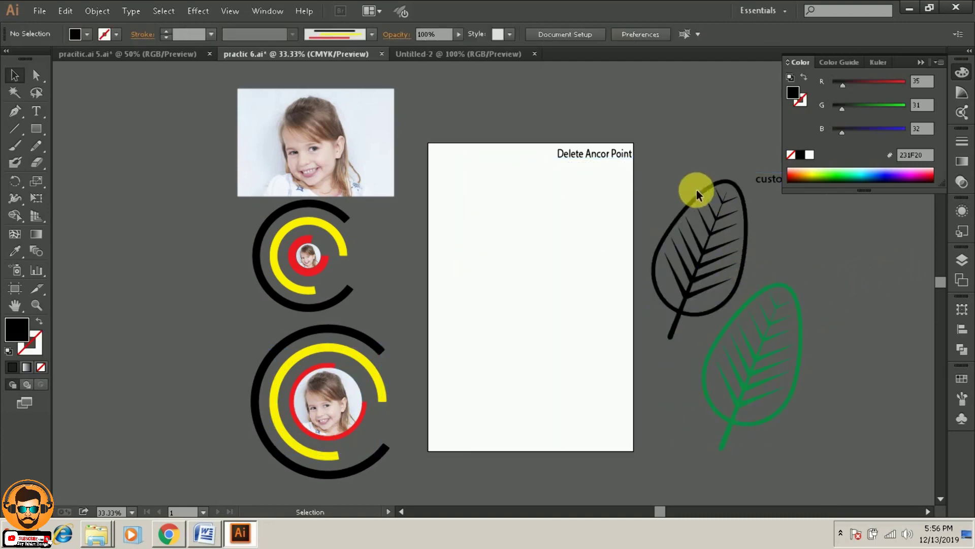
mouse_move(769, 177)
mouse_down()
mouse_move(579, 179)
mouse_move(576, 169)
mouse_up()
click(667, 126)
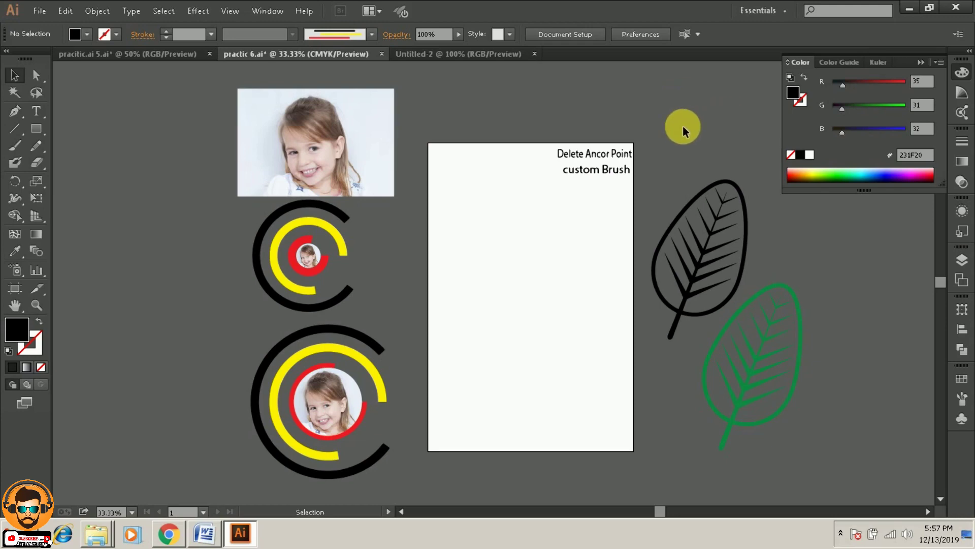
Zoom in and pan over the ring emblems, then zoom back out to 50%
key(ctrl+=)
key(ctrl+=)
scroll(323, 276, down, 1)
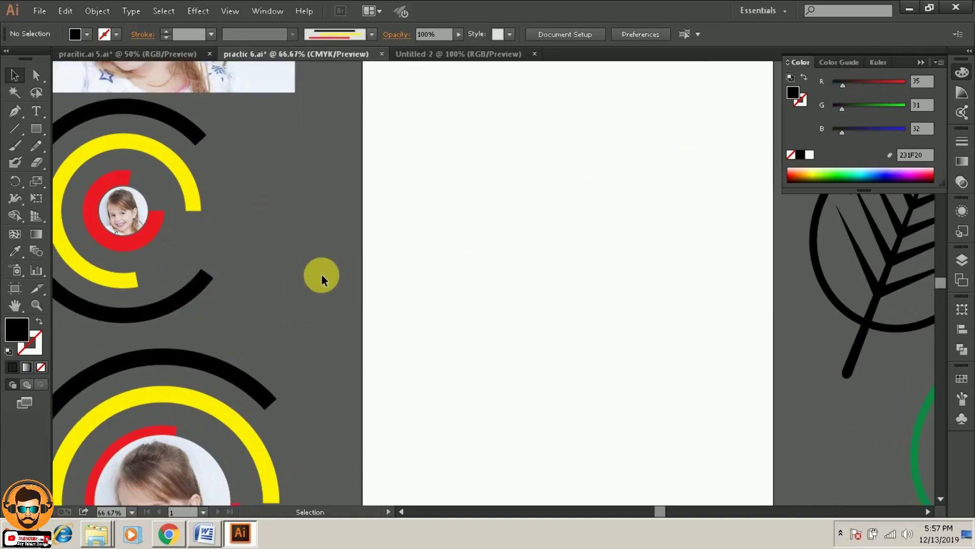
scroll(326, 267, down, 1)
drag(330, 235, 426, 235)
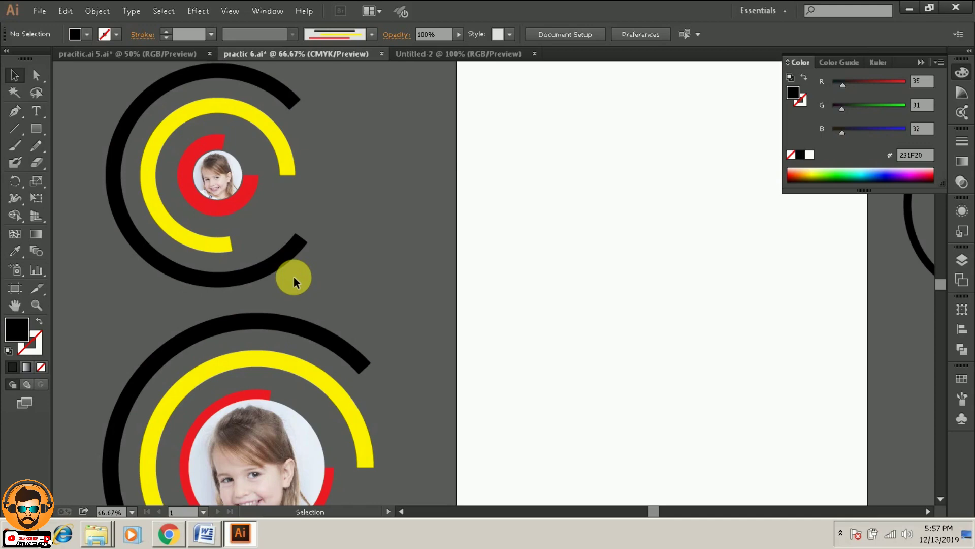
key(ctrl+minus)
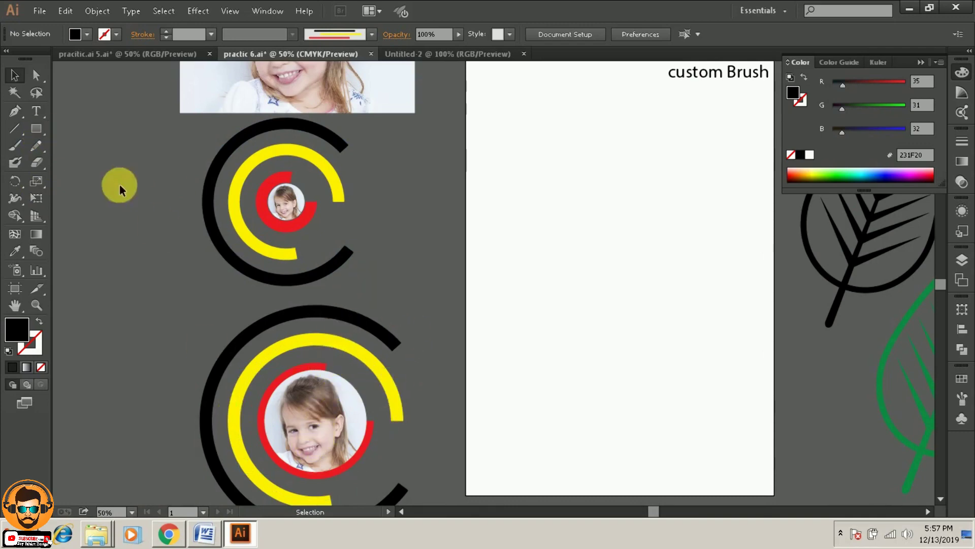
Draw a black-filled circle with the Ellipse tool and Alt-drag a copy to the lower right
mouse_move(33, 129)
mouse_down()
mouse_move(117, 150)
mouse_move(93, 157)
mouse_up()
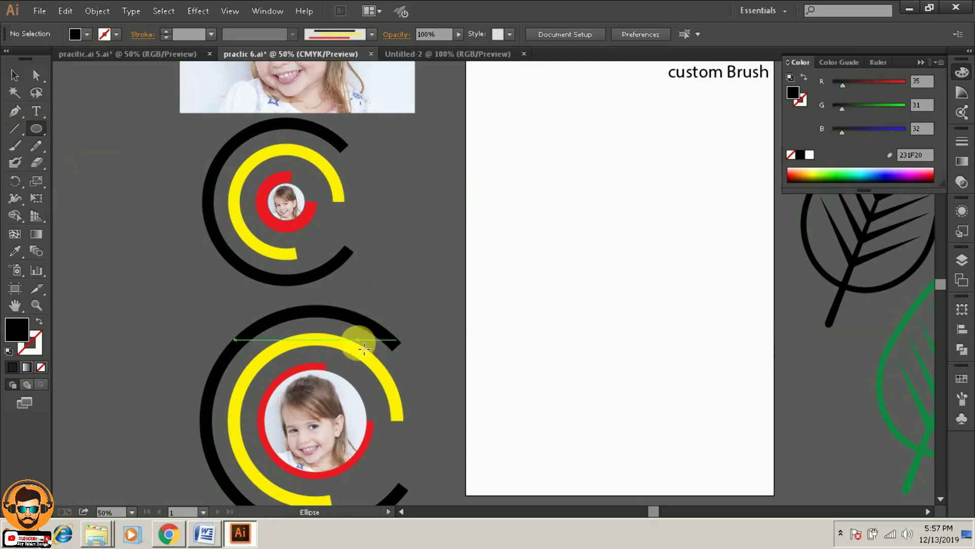
mouse_move(584, 246)
mouse_down()
mouse_move(636, 334)
mouse_move(619, 318)
mouse_up()
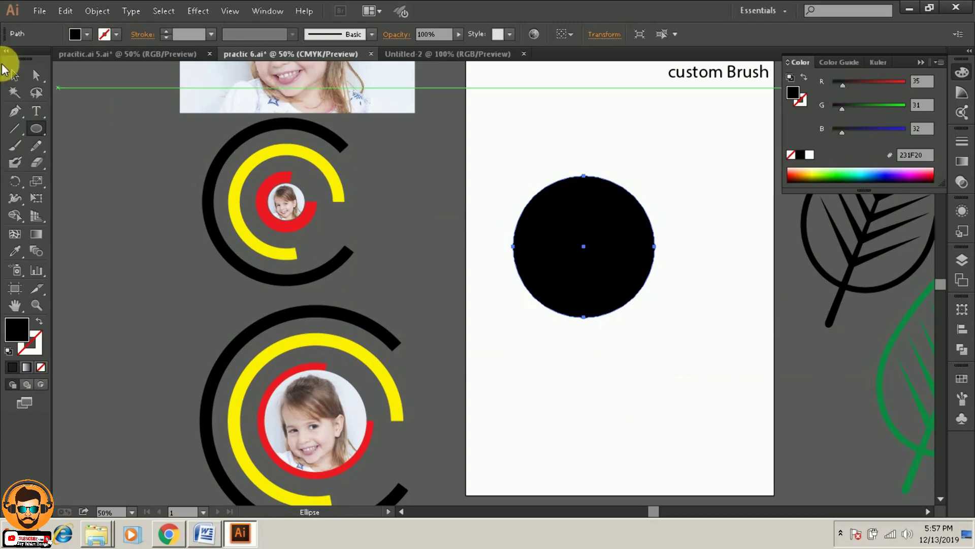
click(14, 75)
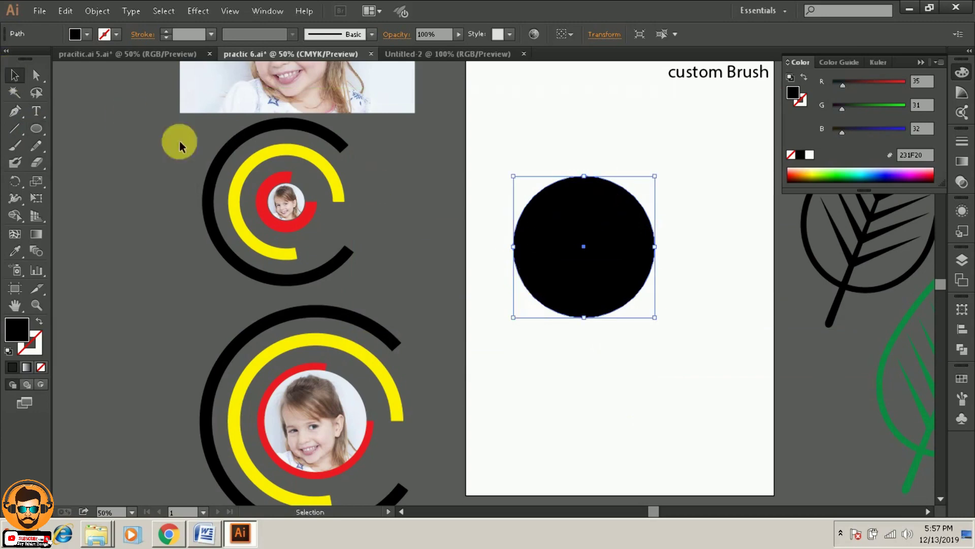
click(598, 241)
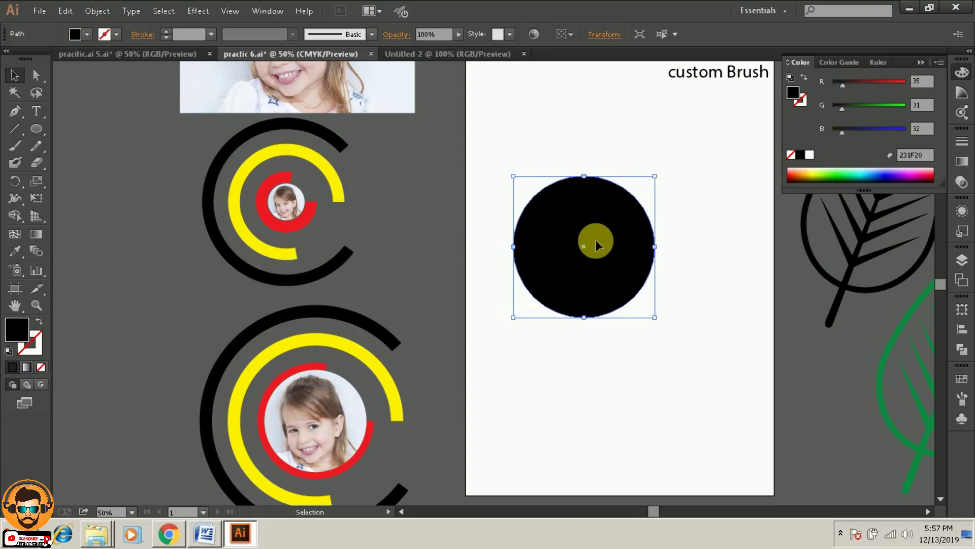
mouse_move(595, 243)
mouse_down()
mouse_move(767, 384)
mouse_move(782, 415)
mouse_up()
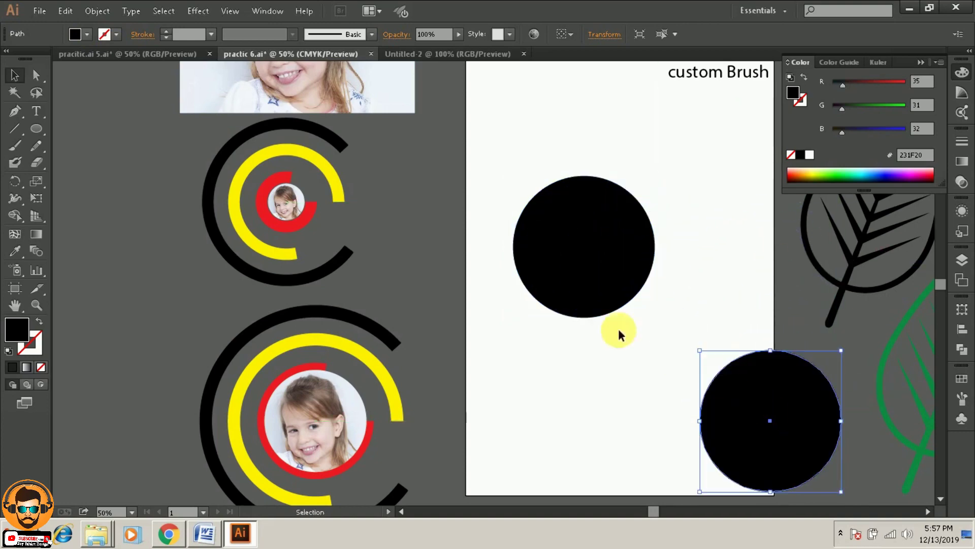
Give the upper circle Fill None and a 3 pt black stroke
click(540, 218)
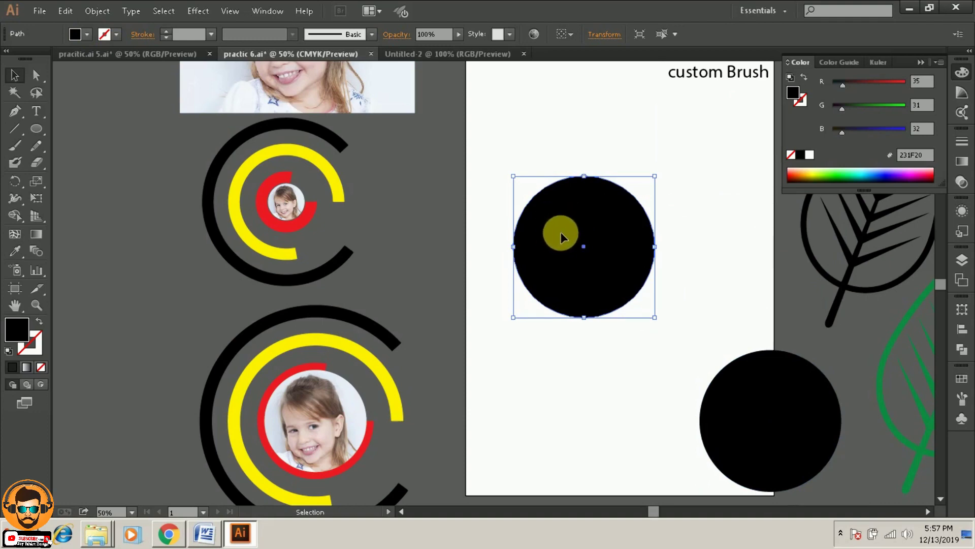
click(88, 34)
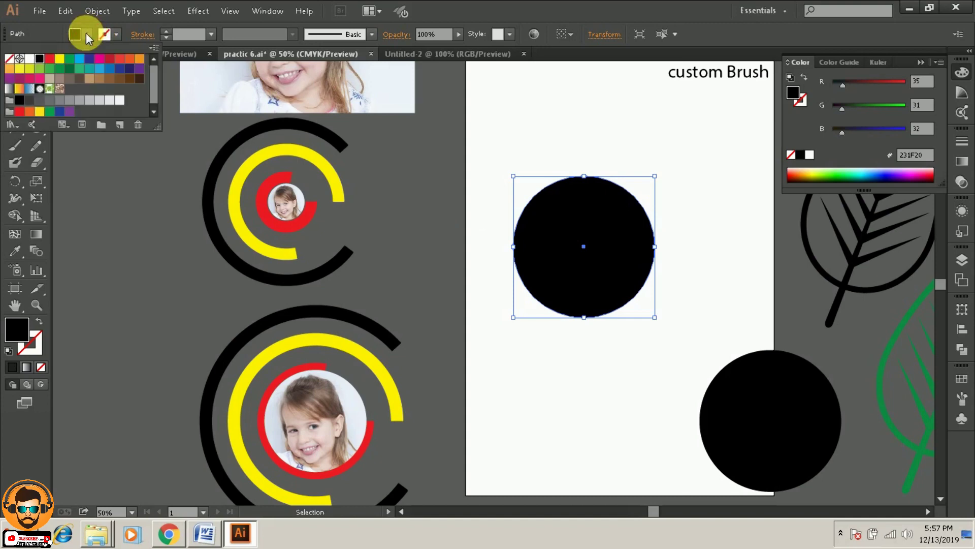
click(15, 60)
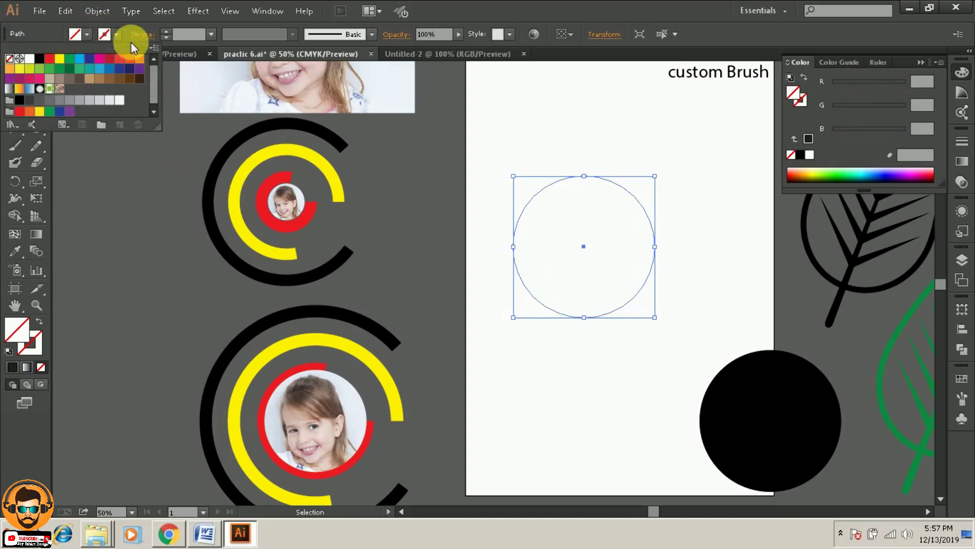
click(118, 34)
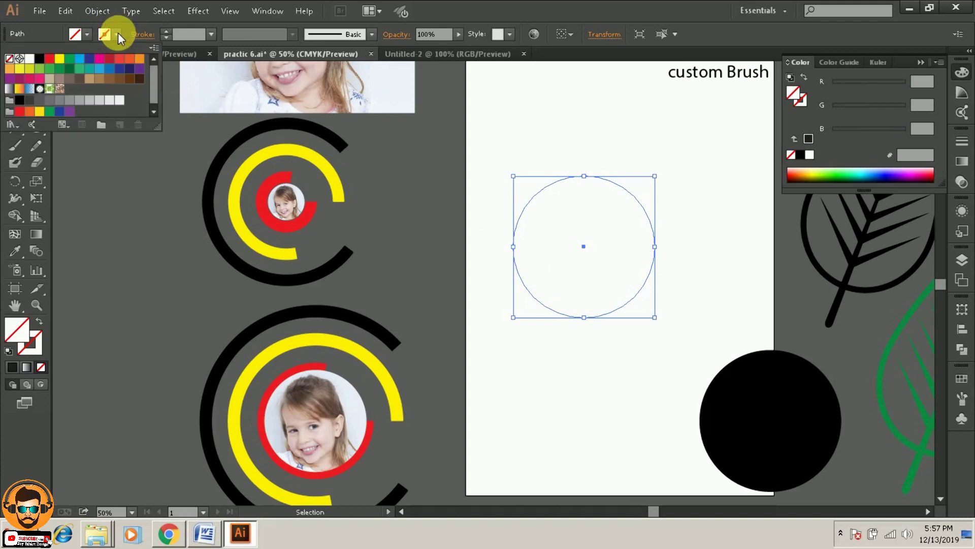
click(39, 59)
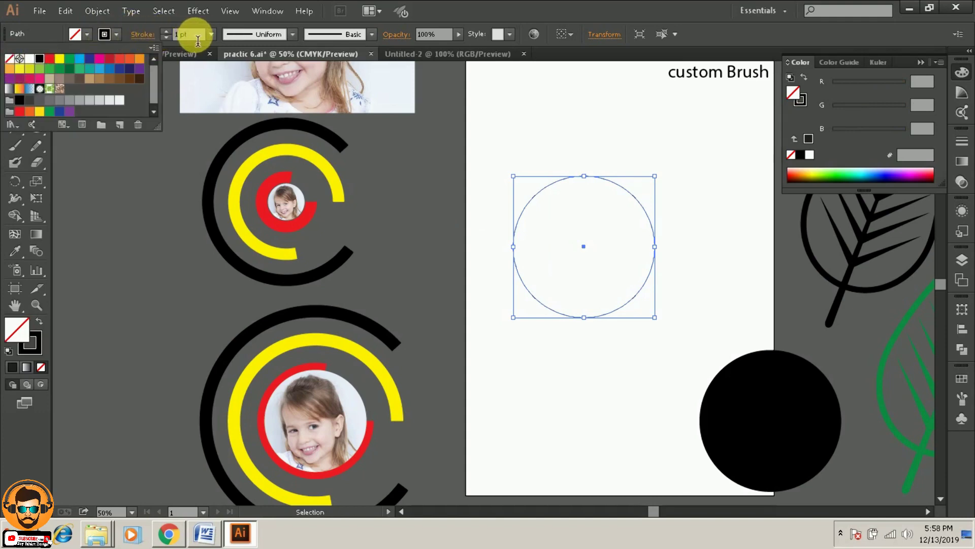
click(166, 32)
click(167, 32)
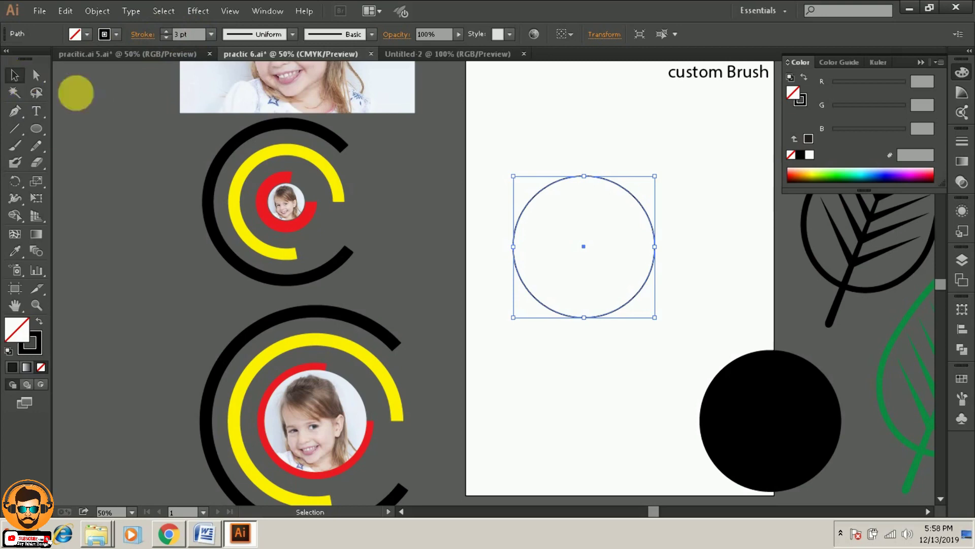
click(155, 134)
Zoom and pan so the outlined circle and the artboard's top fill the view
key(ctrl+minus)
key(ctrl+minus)
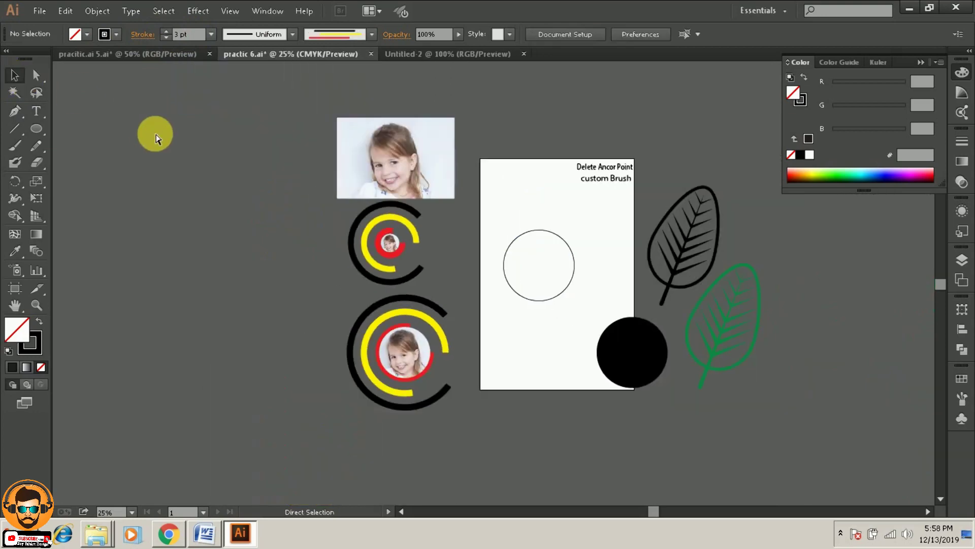
drag(196, 186, 78, 178)
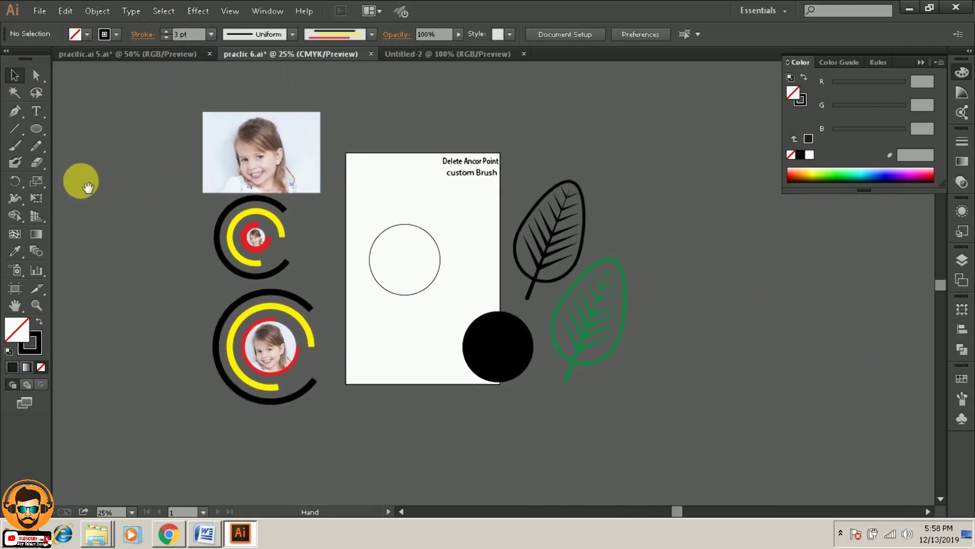
click(416, 298)
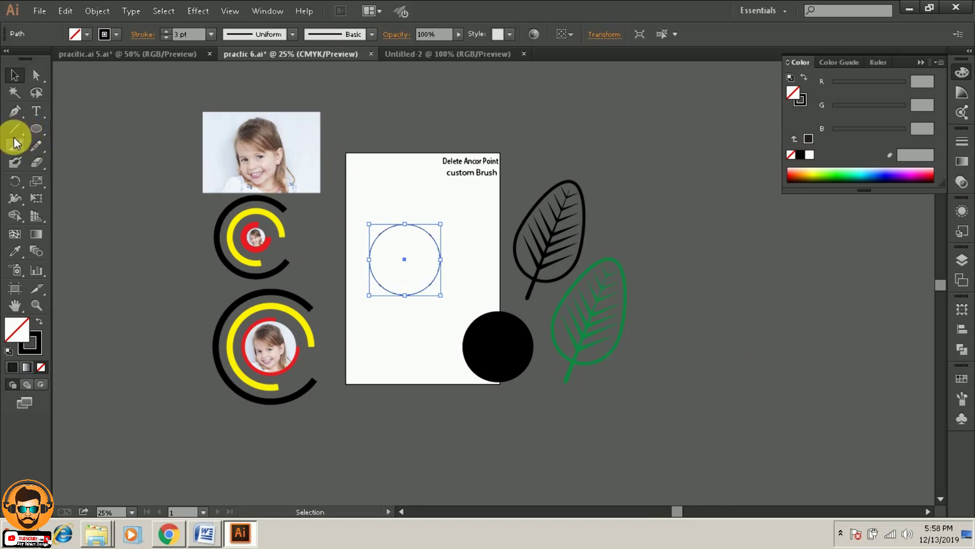
key(ctrl+equal)
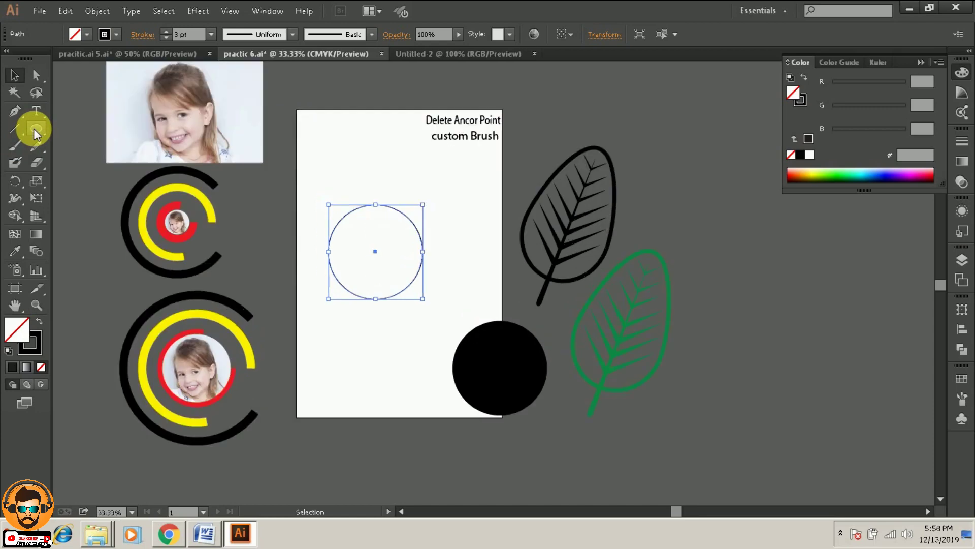
key(ctrl+equal)
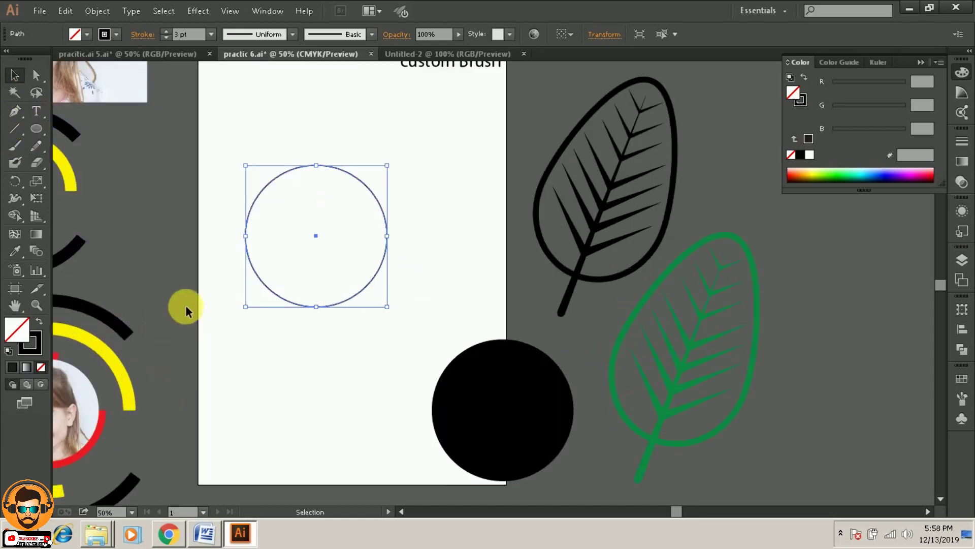
drag(186, 295, 340, 253)
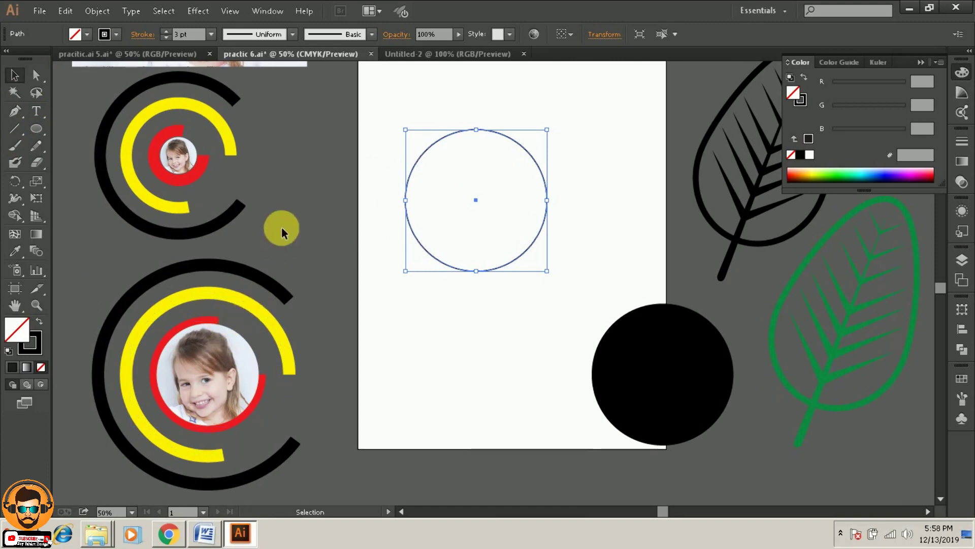
drag(302, 174, 199, 252)
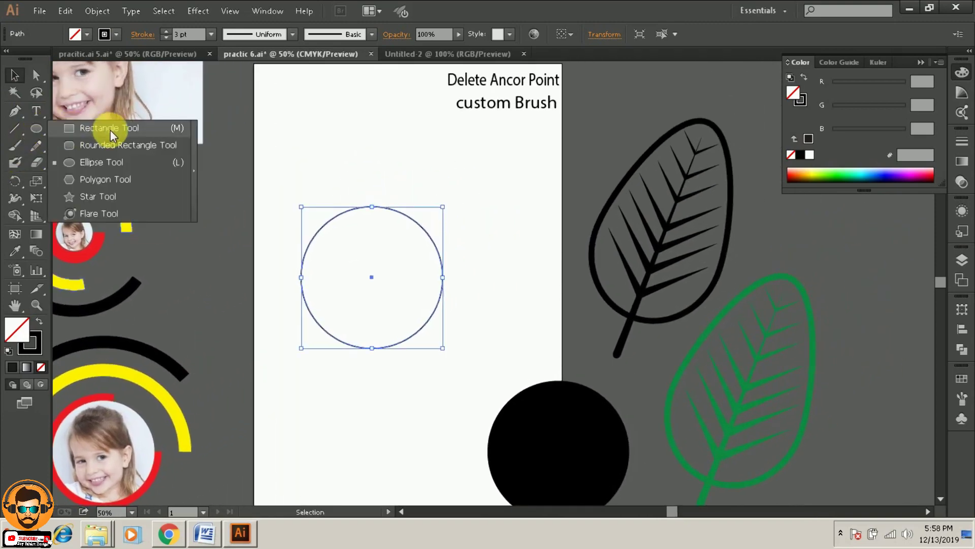
Draw a long thin black bar with no stroke near the artboard top
drag(38, 127, 111, 130)
mouse_move(274, 125)
mouse_down()
mouse_move(489, 145)
mouse_move(536, 139)
mouse_move(531, 133)
mouse_up()
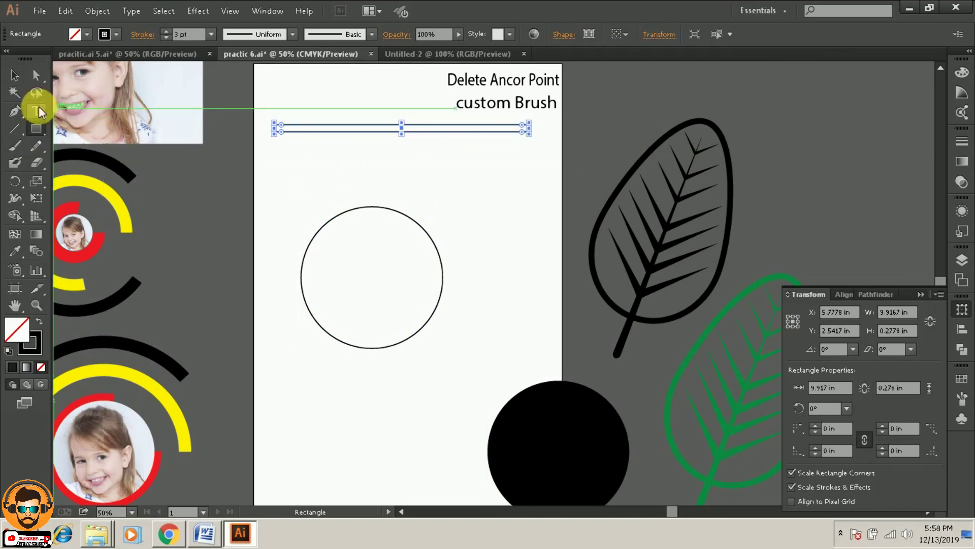
click(117, 34)
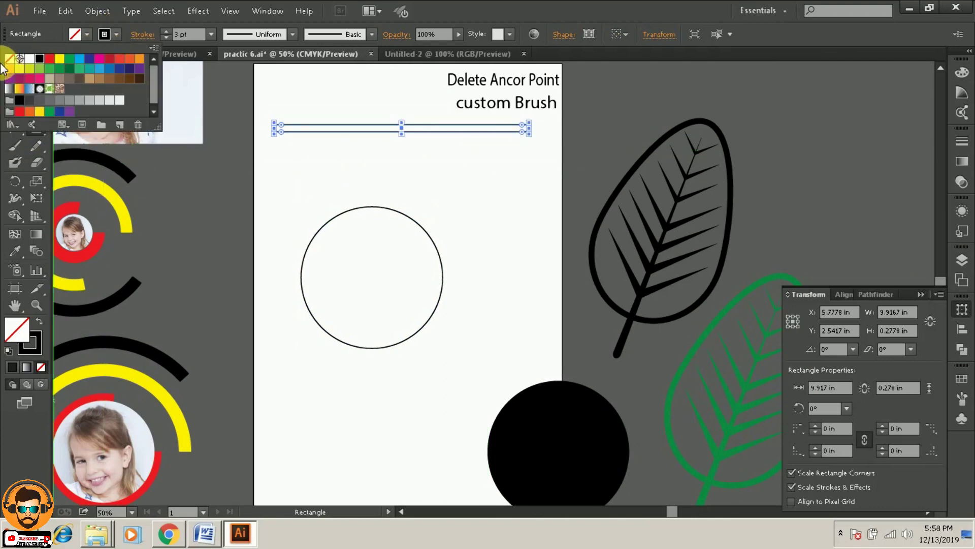
click(9, 58)
click(87, 34)
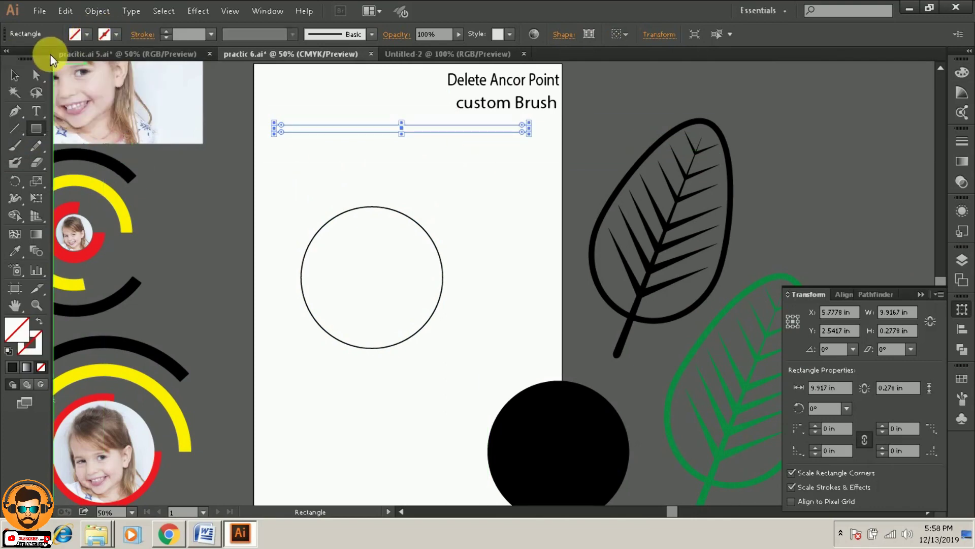
click(88, 34)
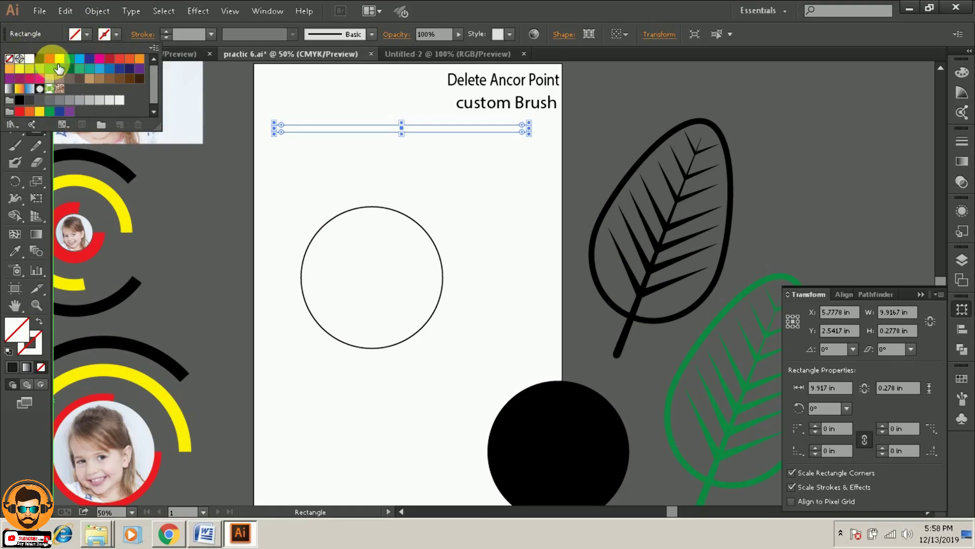
click(39, 58)
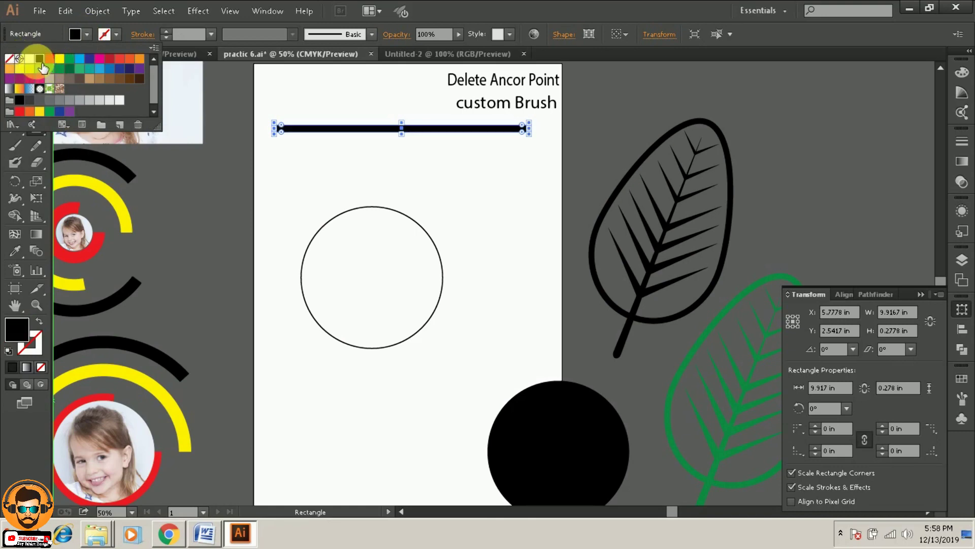
click(241, 176)
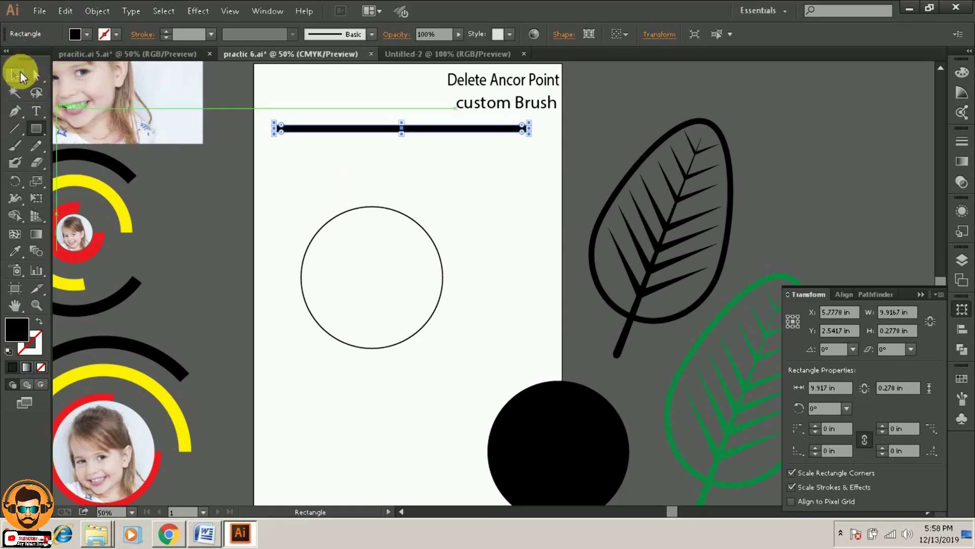
Alt-drag a copy of the bar slightly lower-right and fill it yellow
click(14, 75)
mouse_move(312, 105)
mouse_down()
mouse_move(328, 148)
mouse_move(387, 141)
mouse_move(396, 155)
mouse_up()
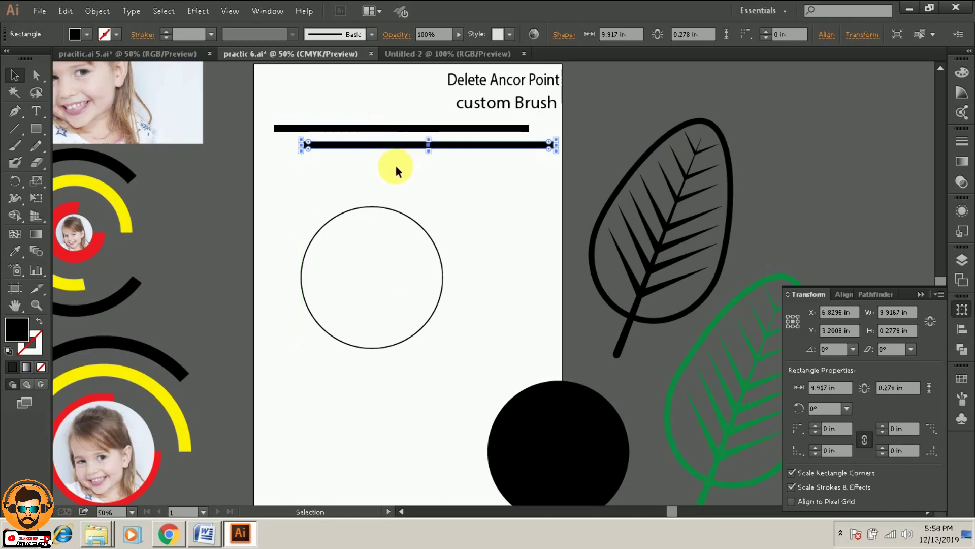
click(85, 35)
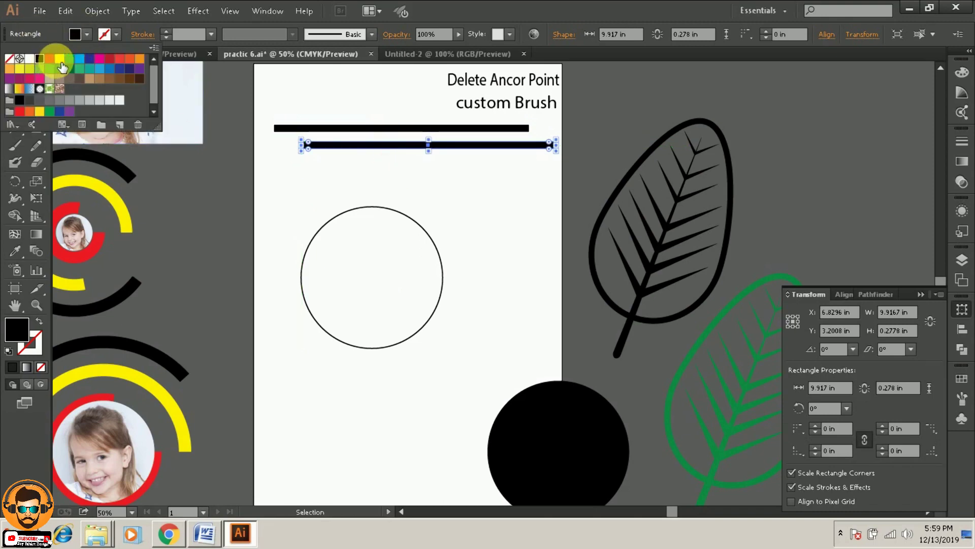
click(60, 59)
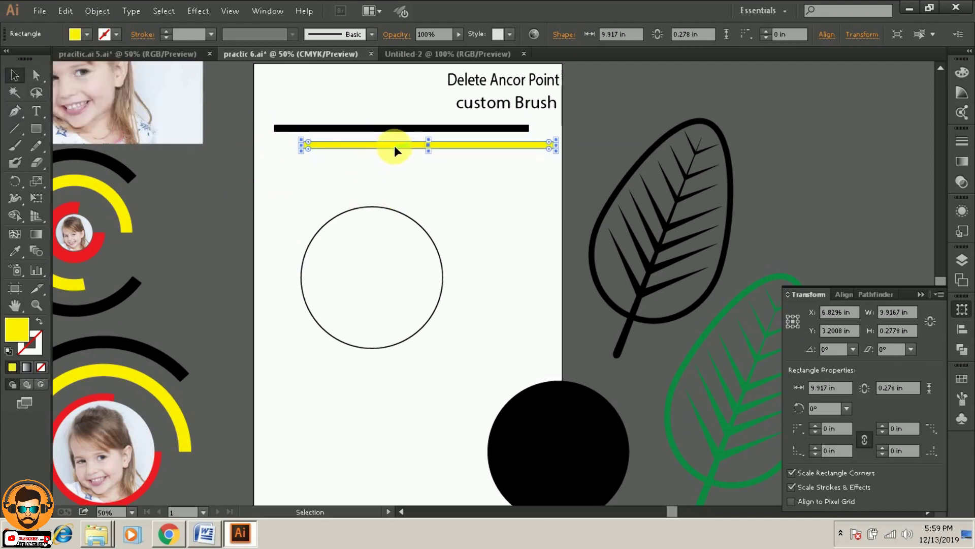
Add a red copy below the yellow bar, then select all three bars
drag(397, 149, 349, 168)
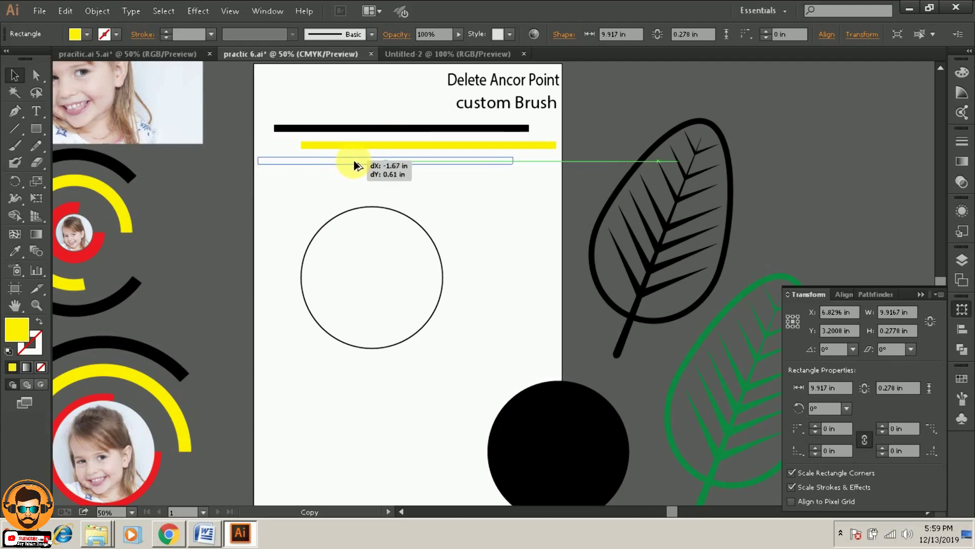
drag(349, 169, 363, 165)
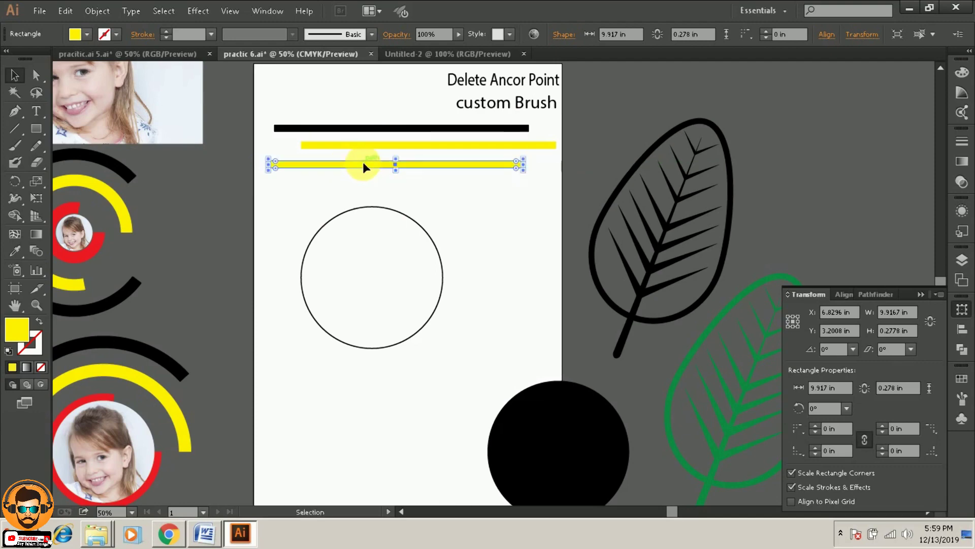
click(87, 34)
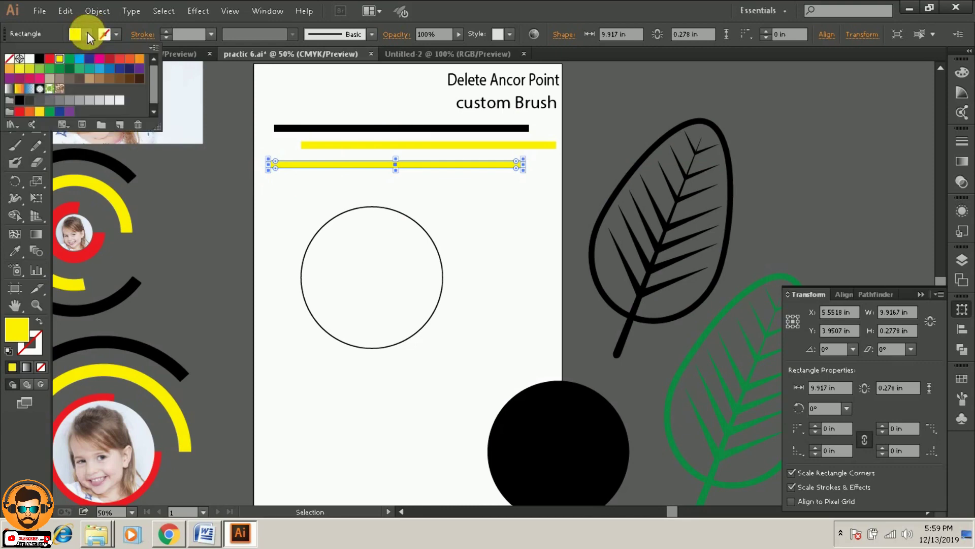
click(49, 59)
click(217, 138)
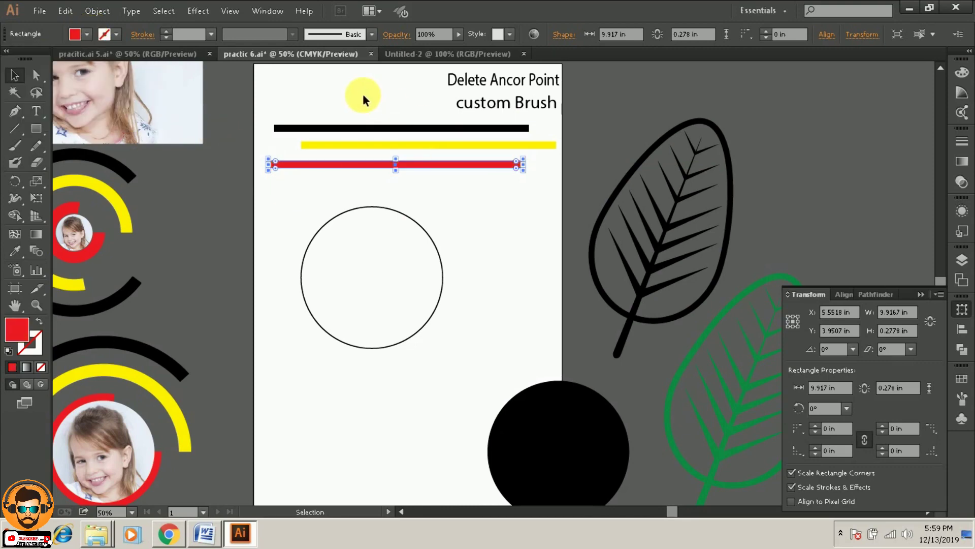
click(356, 109)
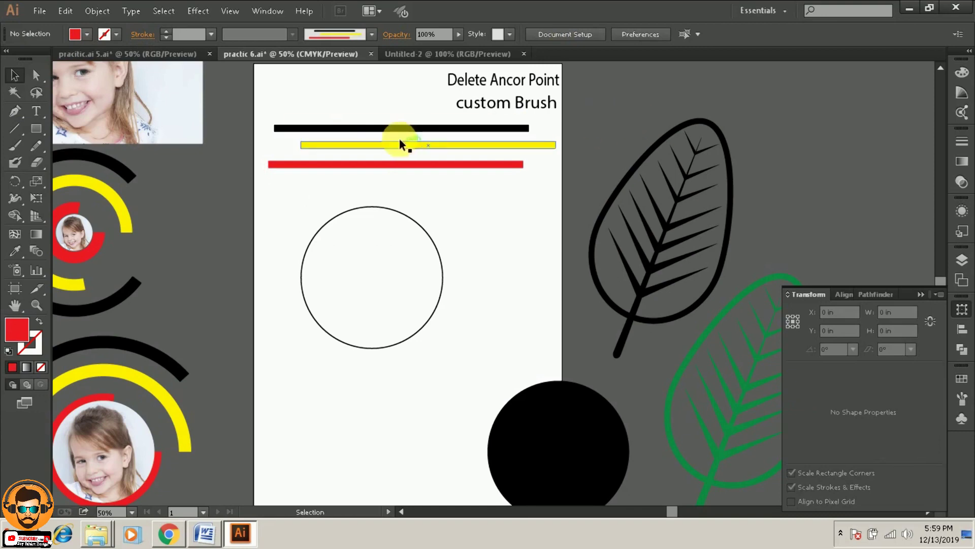
drag(345, 102, 343, 177)
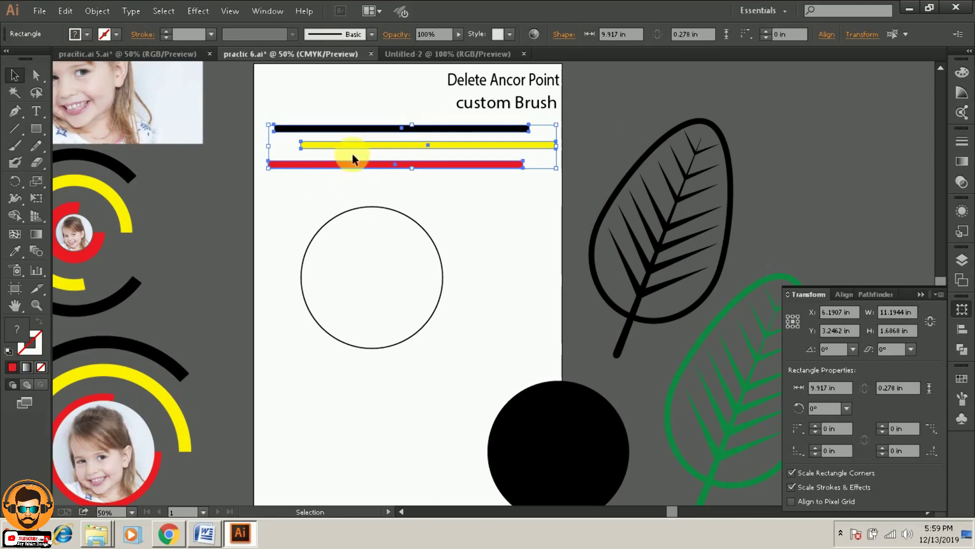
Drag the selected bars into the Brushes panel as a new Art Brush
click(260, 12)
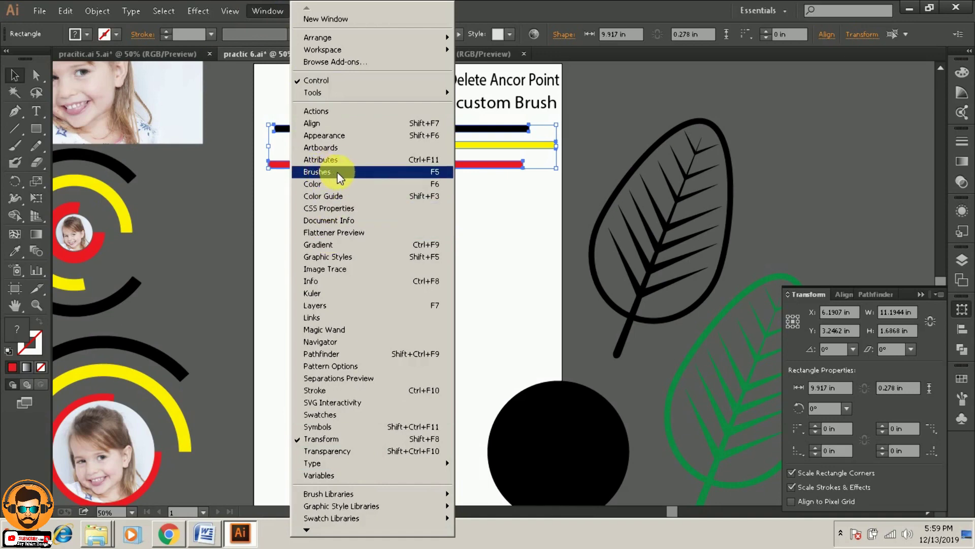
click(337, 172)
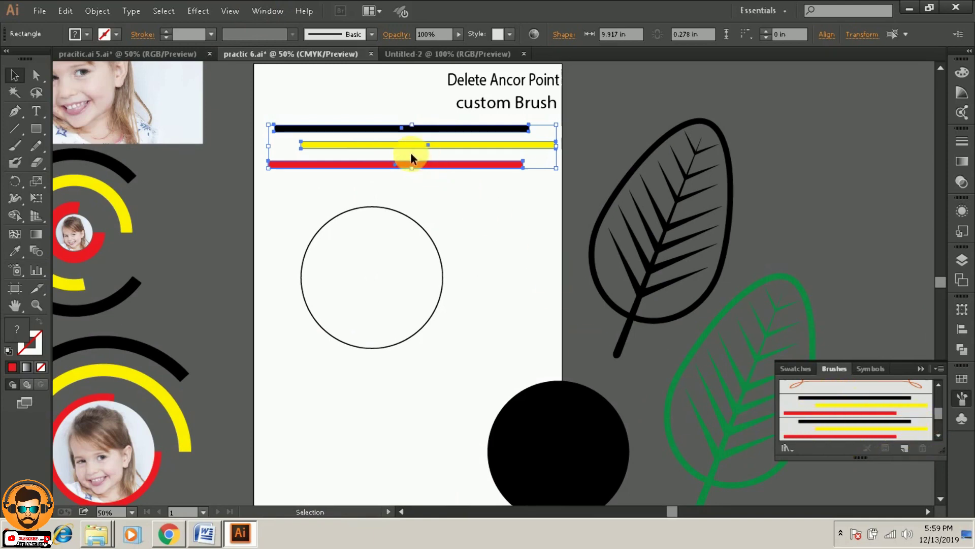
drag(386, 146, 837, 399)
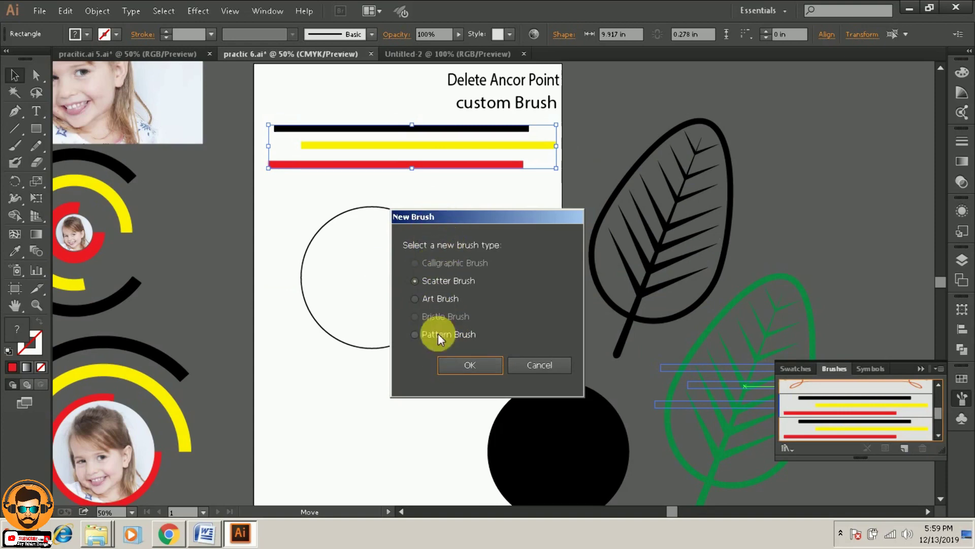
click(415, 298)
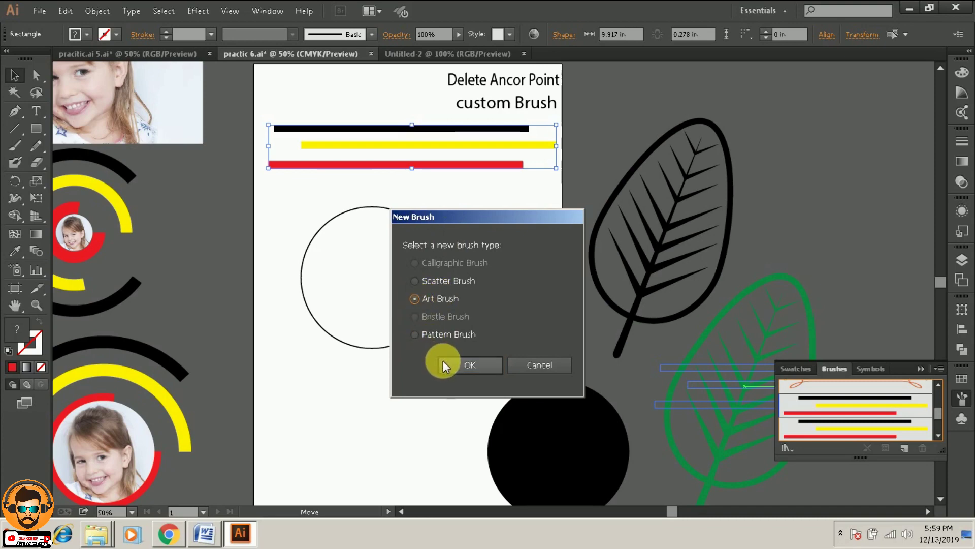
click(468, 367)
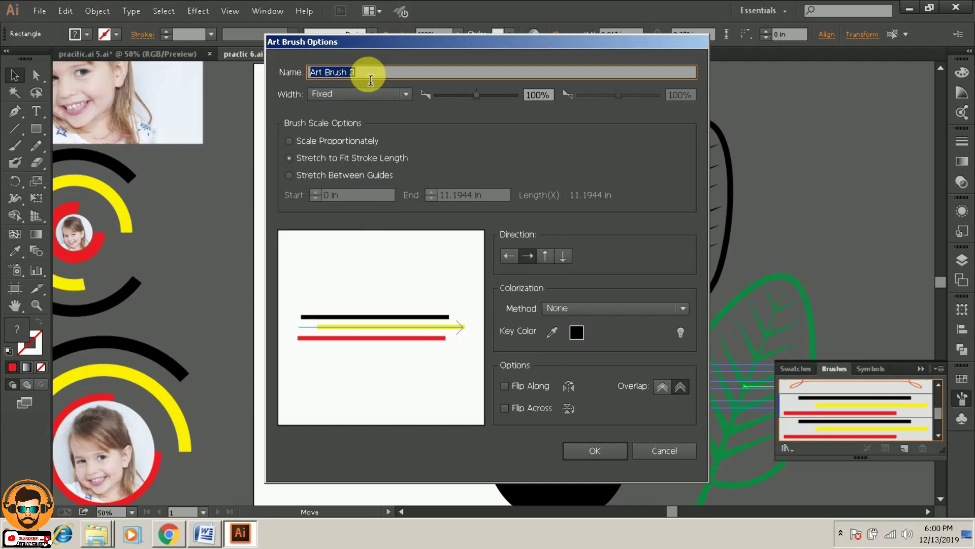
Name the new art brush Art Brush 4 and confirm its settings
click(371, 79)
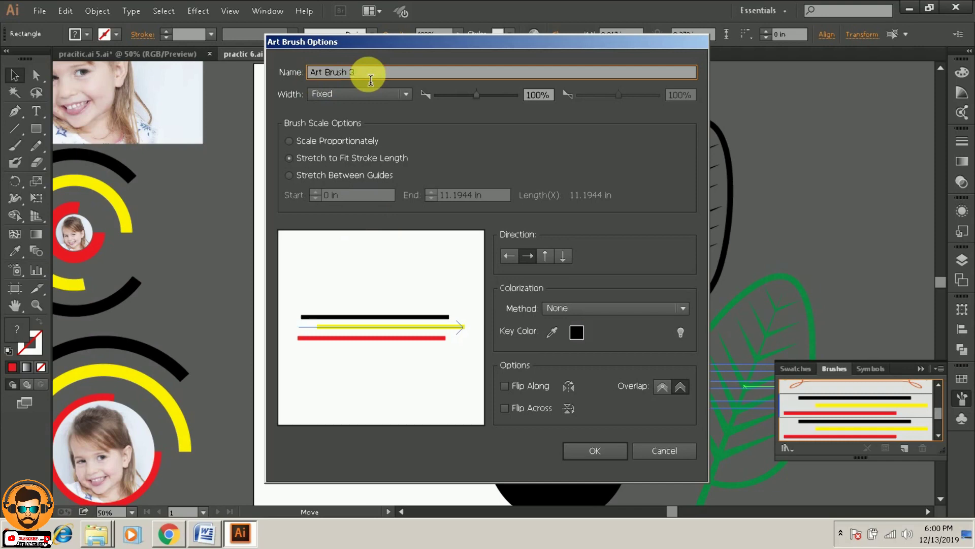
key(BackSpace)
text(4)
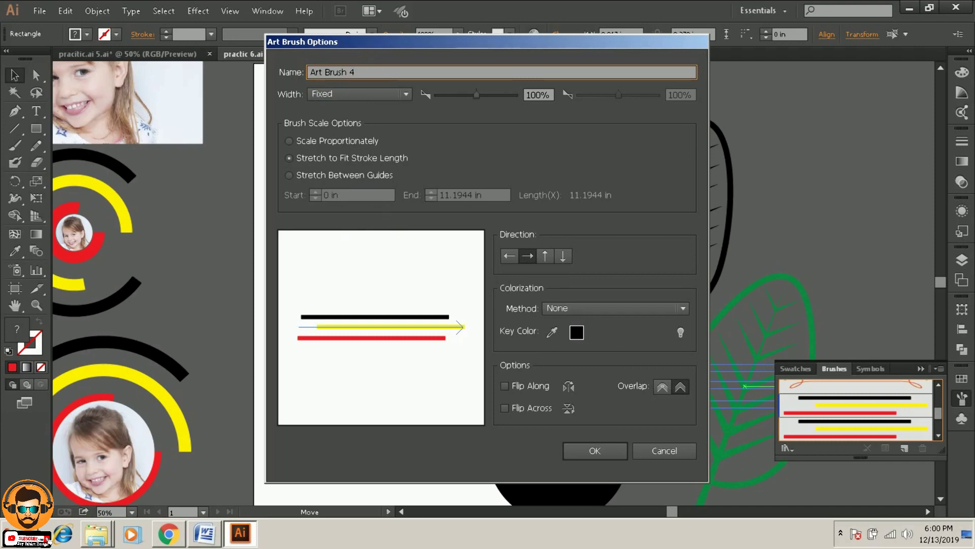
click(596, 450)
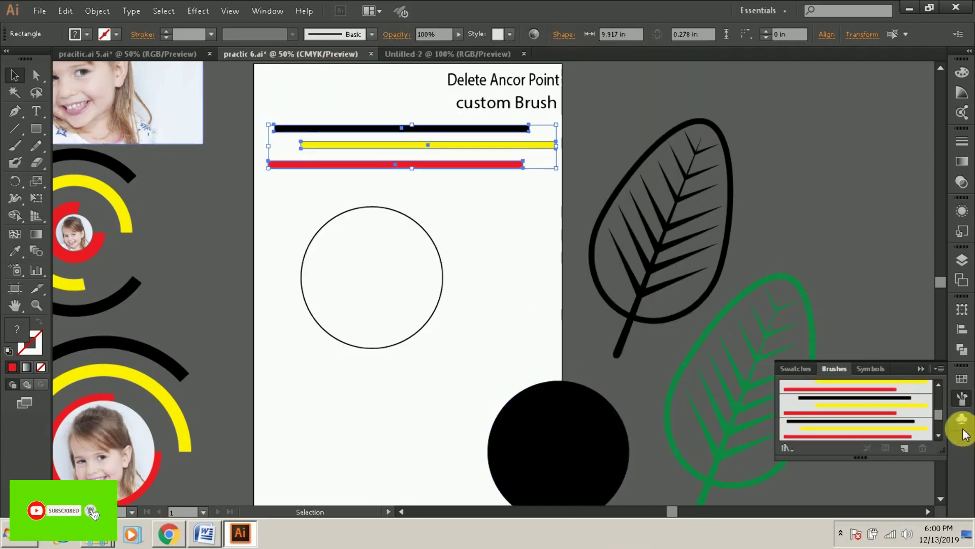
Try applying and deleting brushes in the Brushes panel, cancelling the brushes-in-use alert
drag(939, 407, 953, 417)
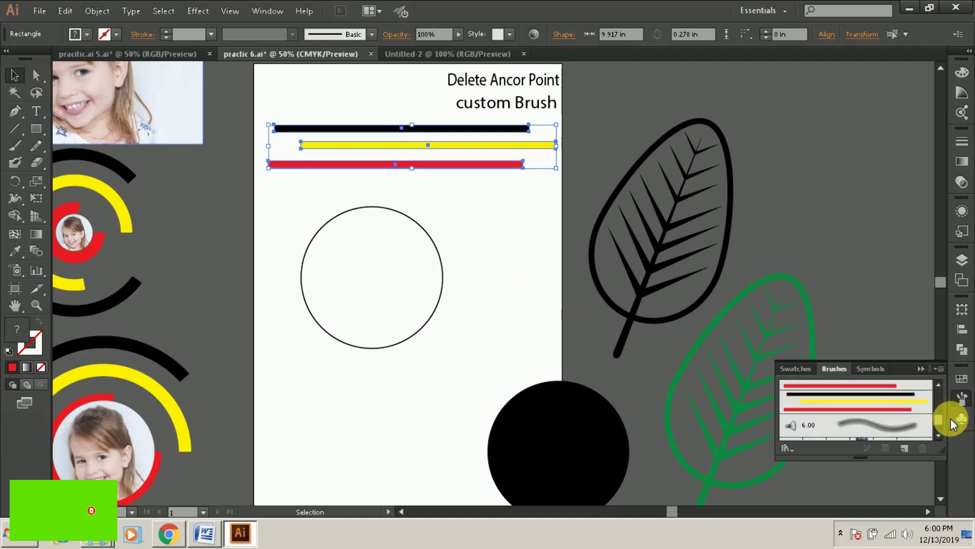
click(892, 409)
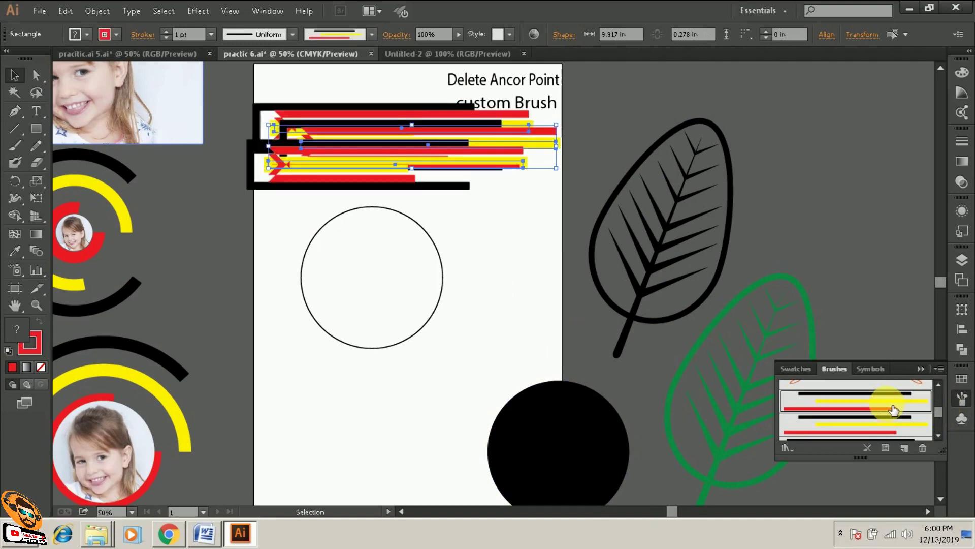
click(924, 449)
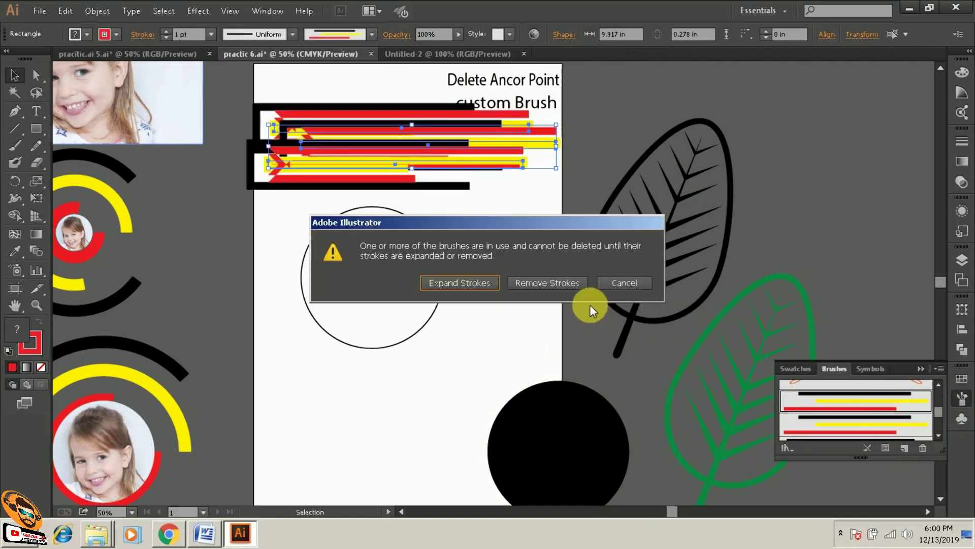
click(614, 282)
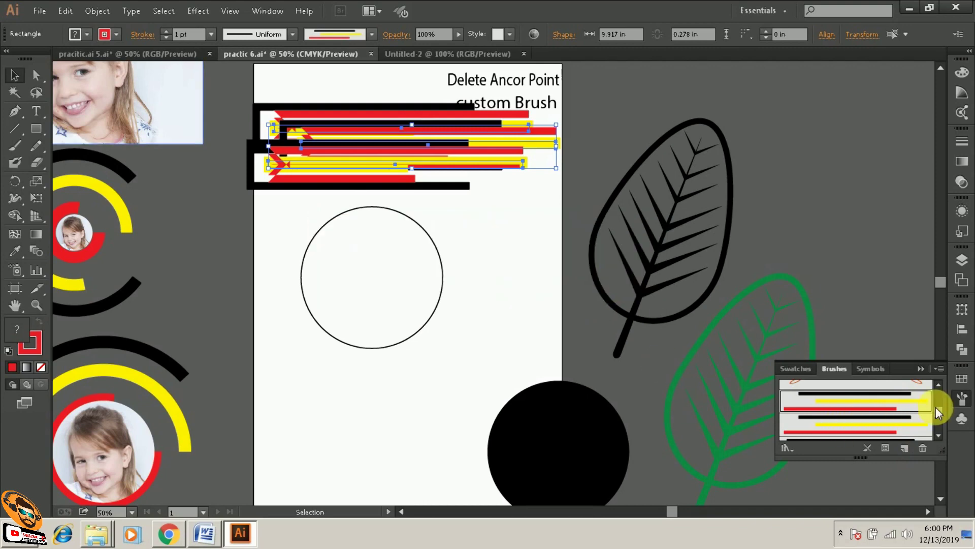
scroll(937, 407, down, 2)
scroll(938, 413, down, 2)
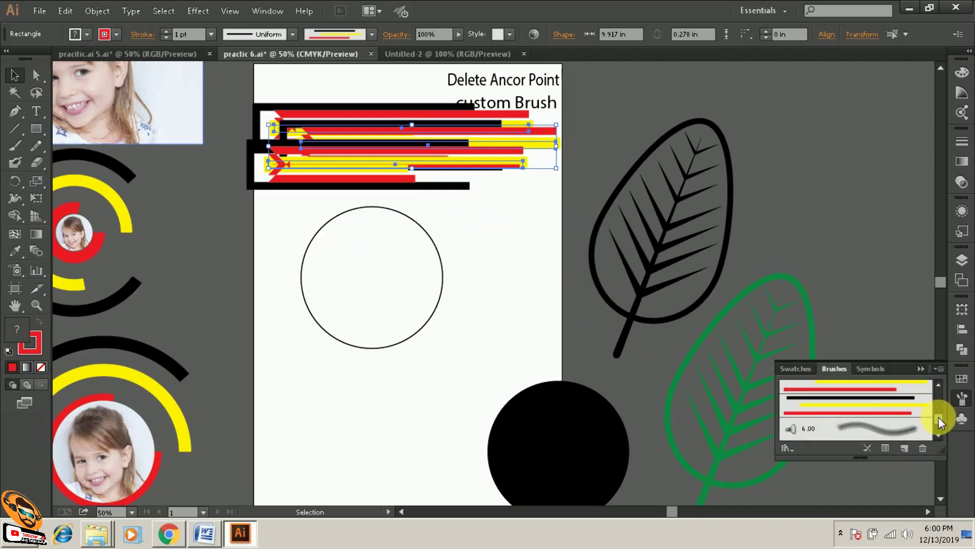
click(886, 403)
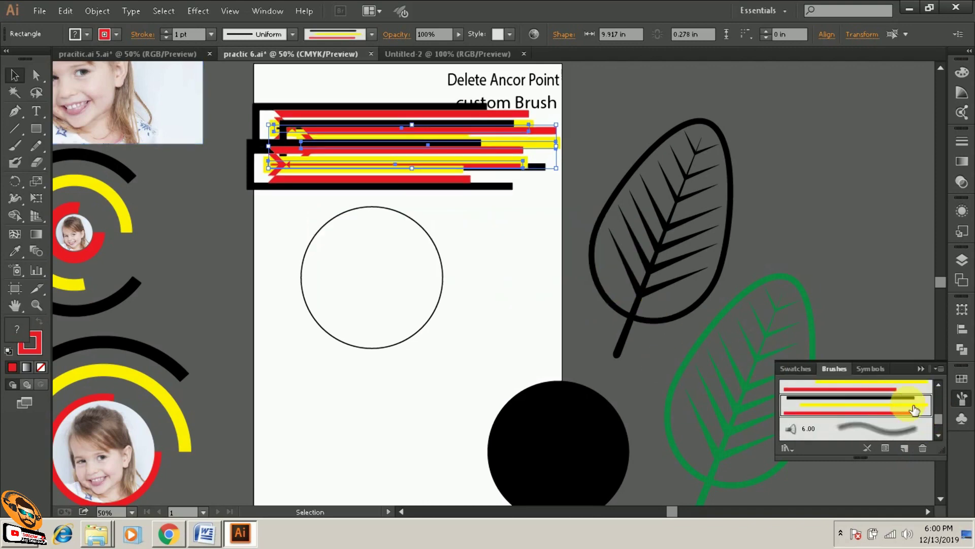
click(888, 400)
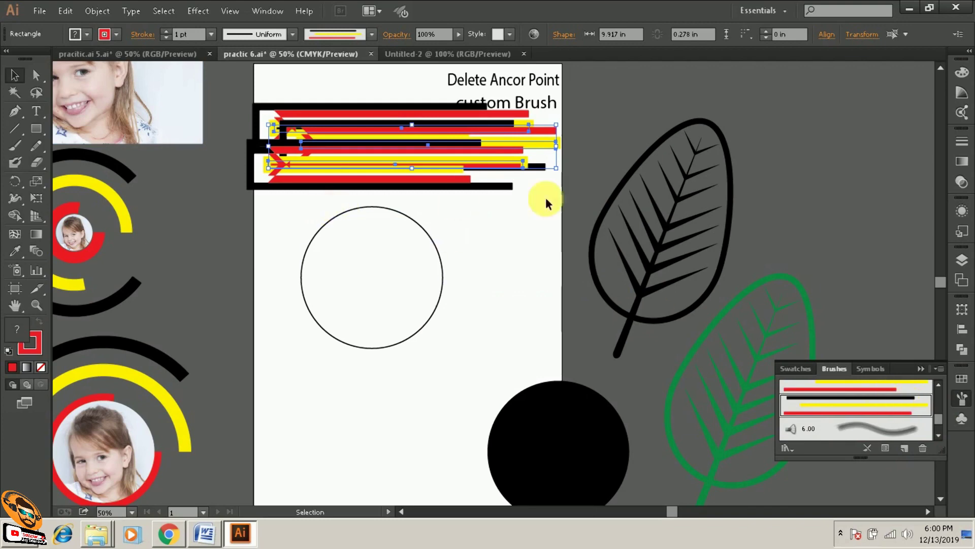
Marquee-select the striped brush sample strokes and delete them
mouse_move(485, 212)
mouse_down()
mouse_move(349, 98)
mouse_move(477, 174)
mouse_up()
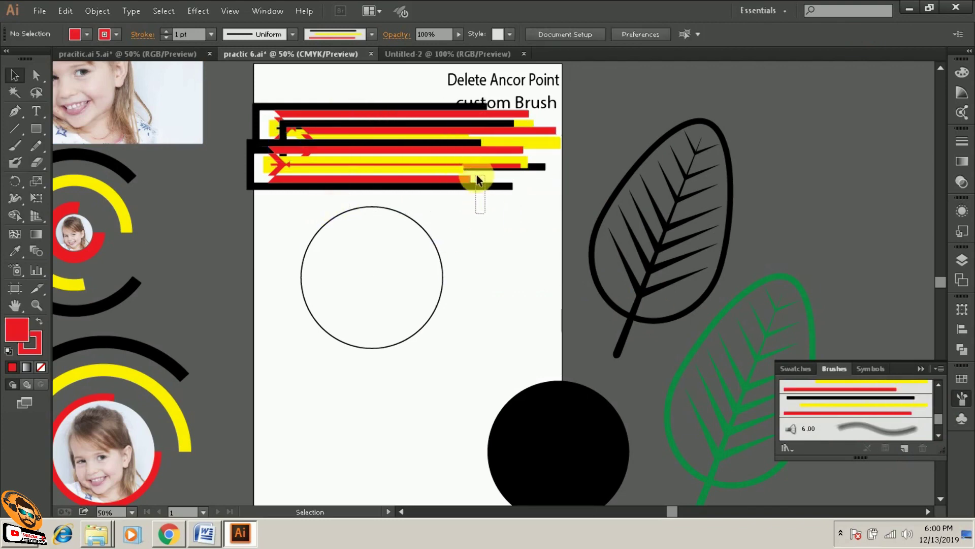
drag(311, 71, 293, 195)
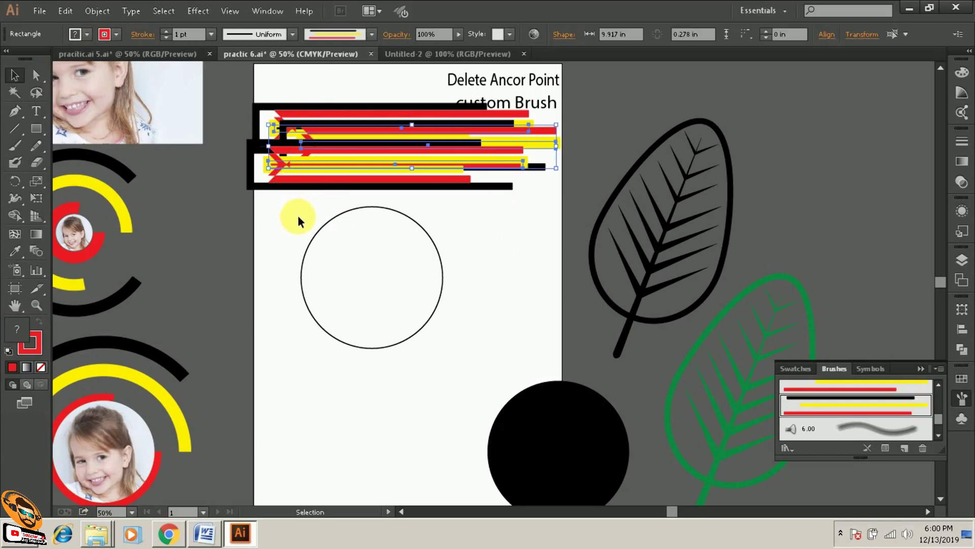
key(Delete)
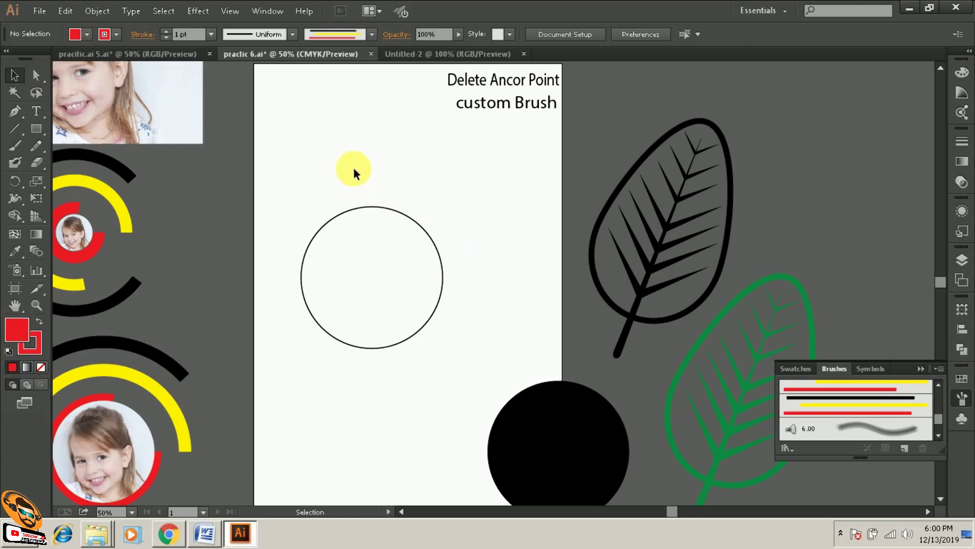
Shift-drag a corner handle to shrink the empty circle slightly
drag(341, 156, 378, 309)
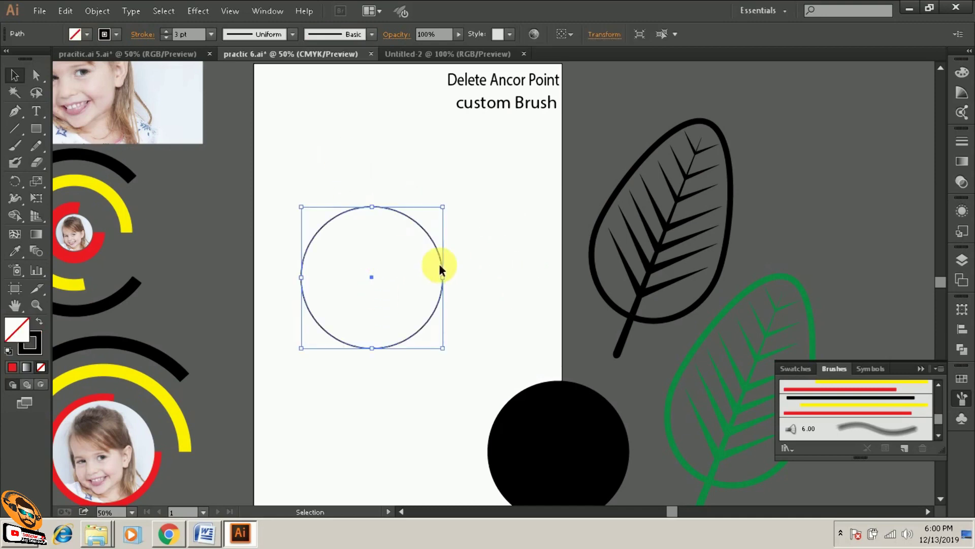
key(shift)
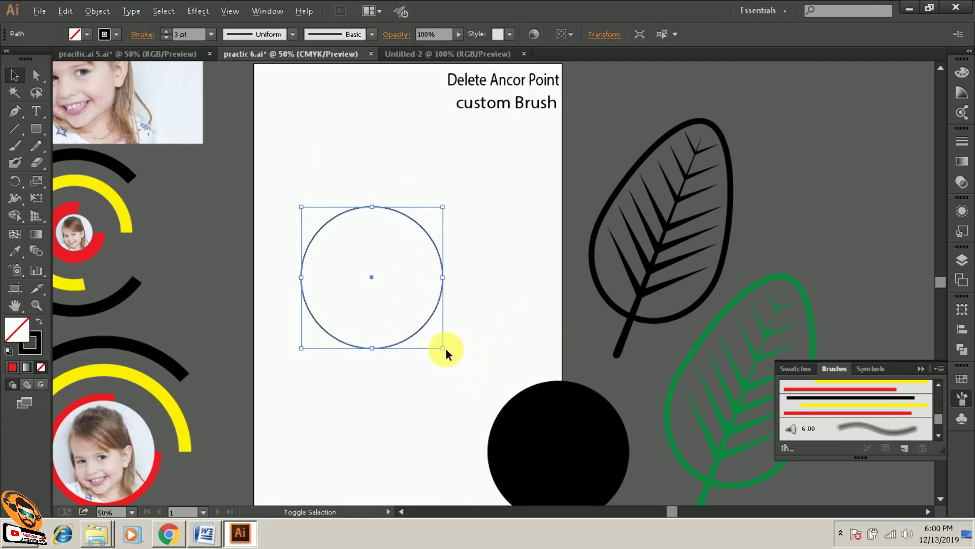
drag(449, 352, 437, 342)
click(349, 192)
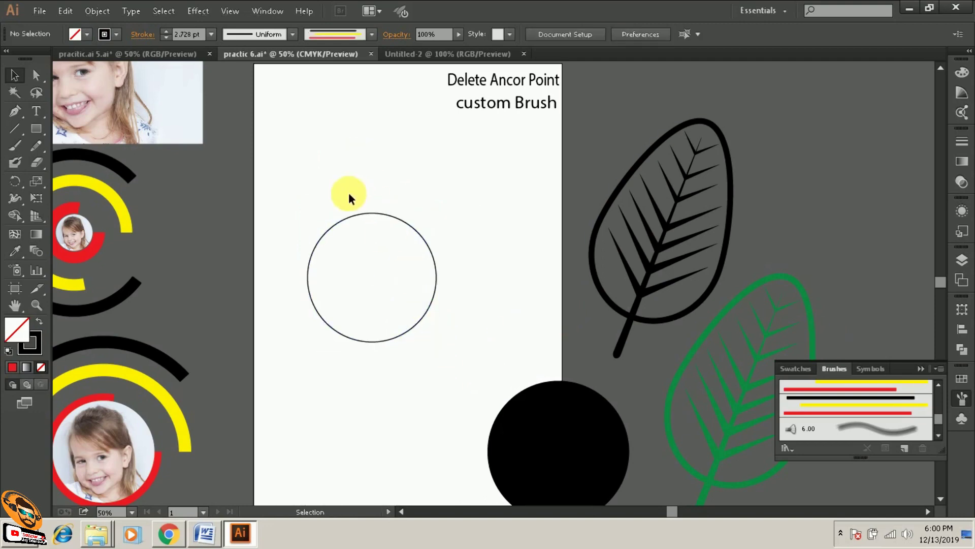
Apply the custom black, yellow and red art brush to the circle's stroke
click(391, 278)
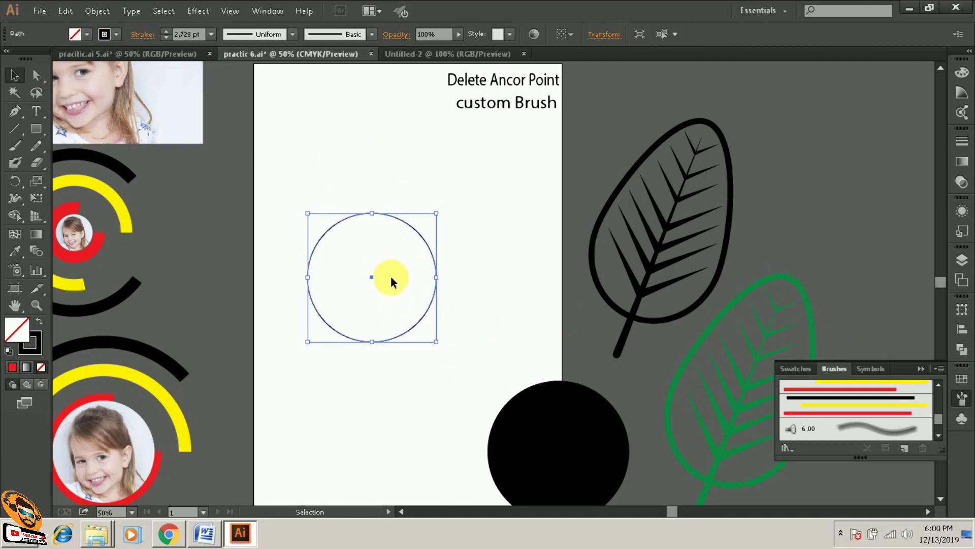
click(898, 409)
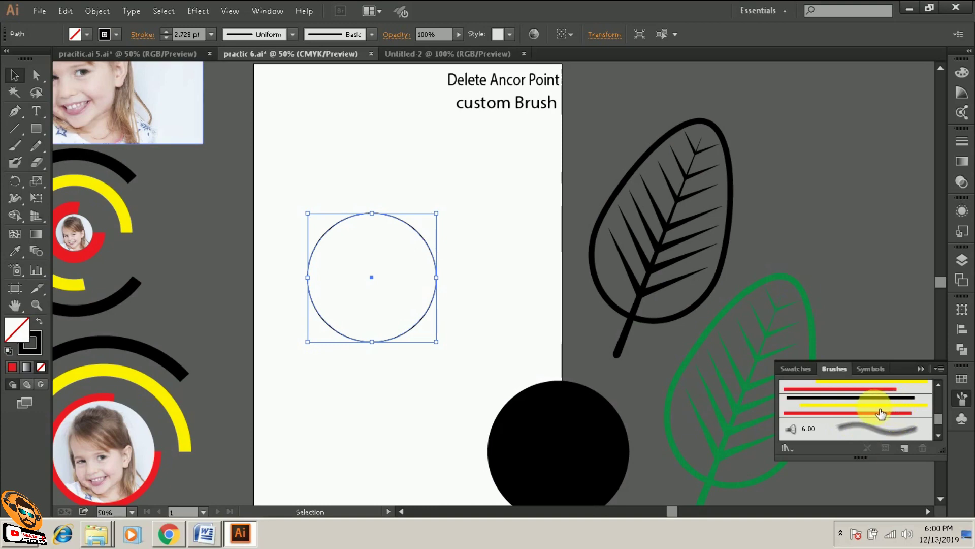
click(369, 148)
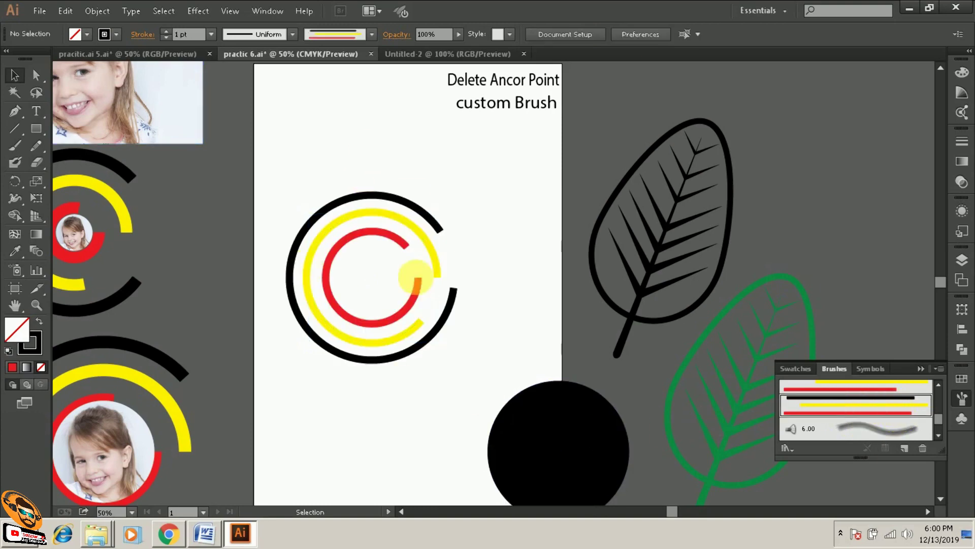
drag(315, 153, 367, 304)
click(511, 229)
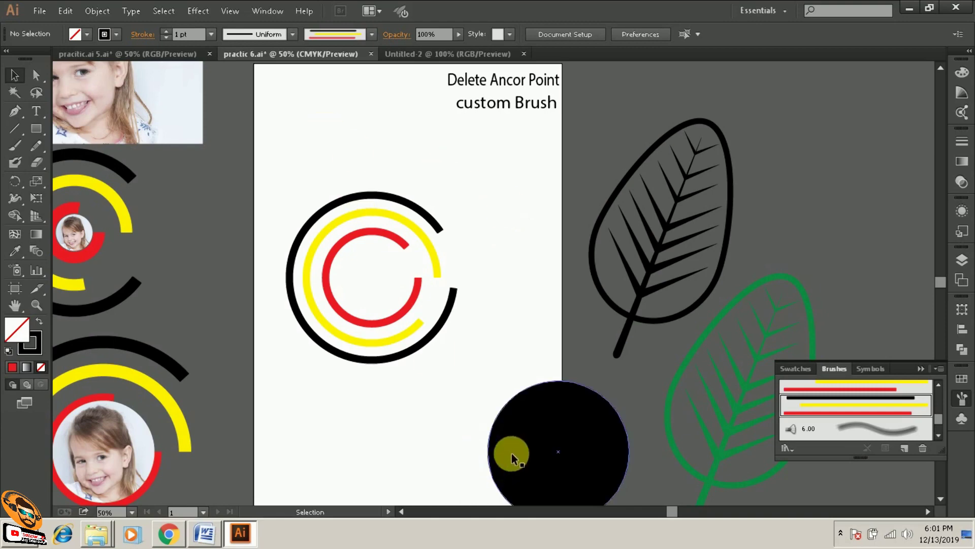
Move the black circle up and slightly left, then zoom out to see the photos and artboard
click(574, 440)
drag(575, 440, 560, 414)
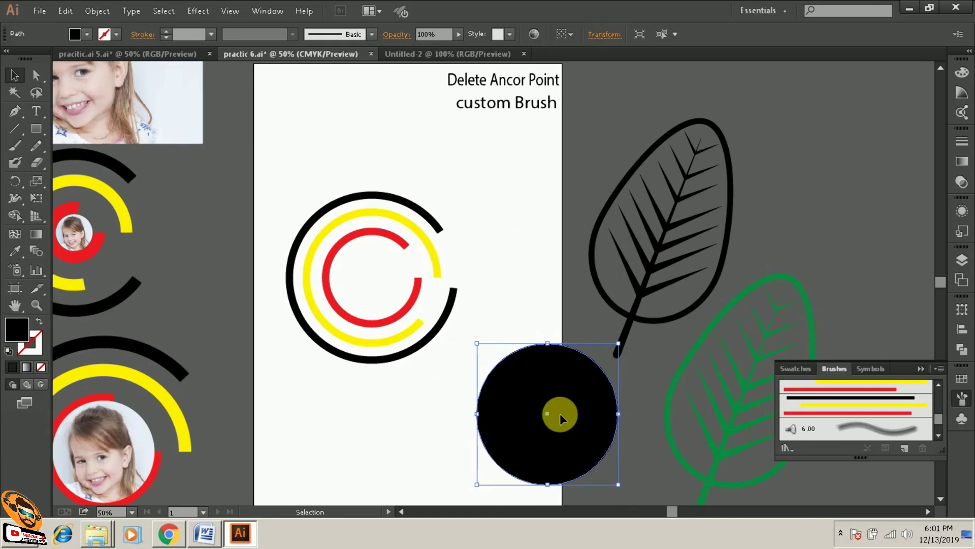
key(a)
key(ctrl+minus)
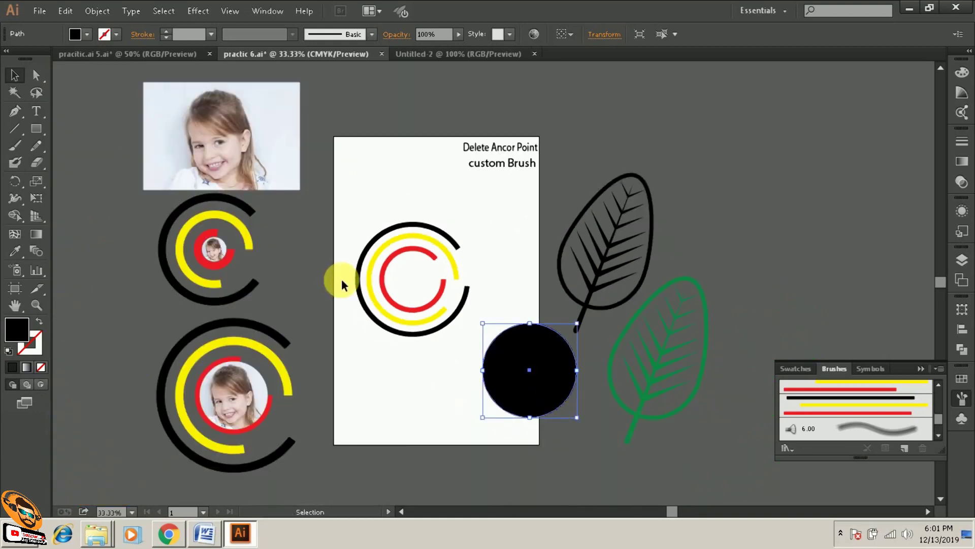
click(228, 158)
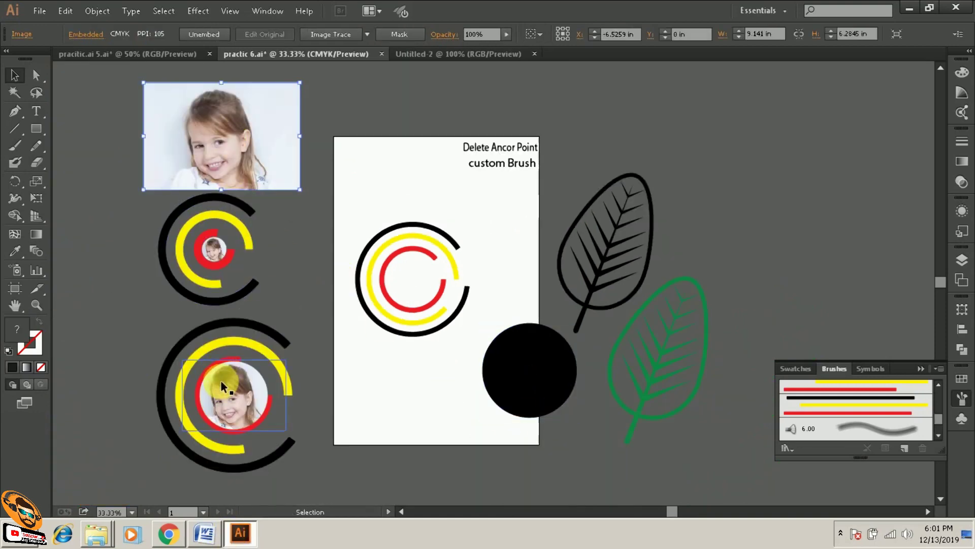
click(536, 370)
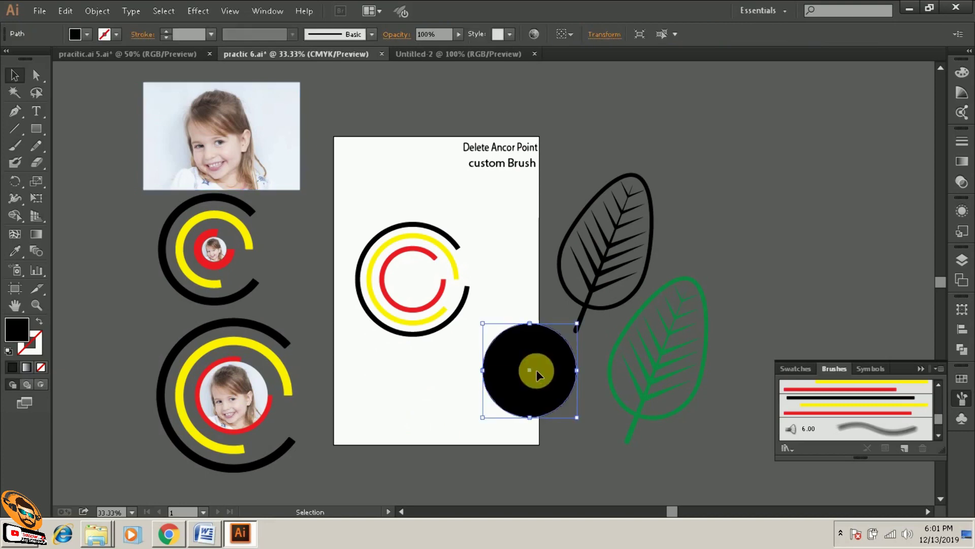
Move the black circle lower left and remove its black fill
drag(537, 370, 465, 407)
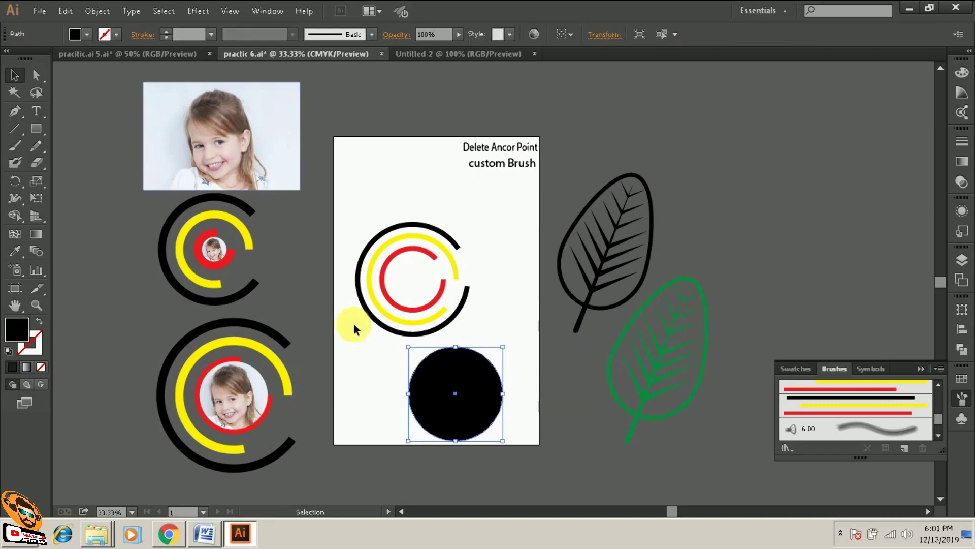
click(80, 34)
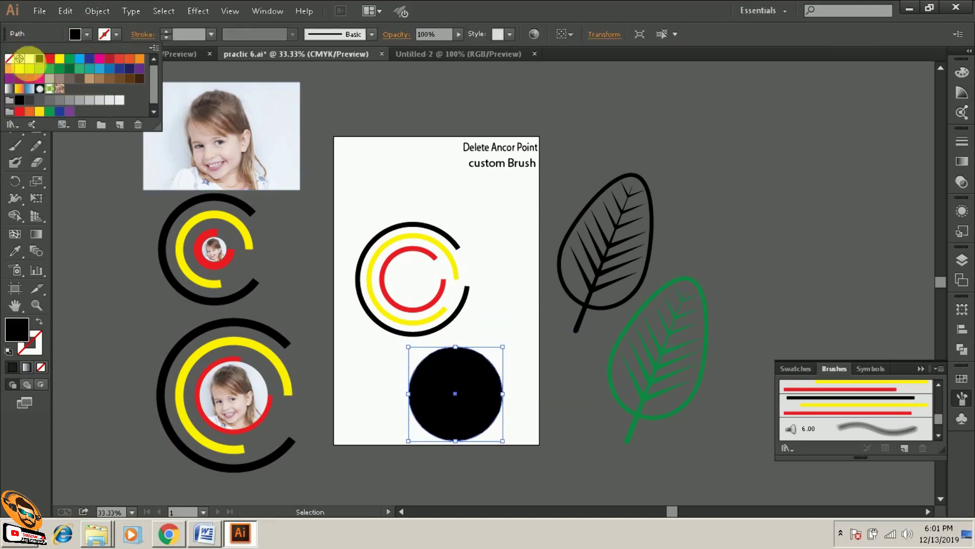
click(9, 58)
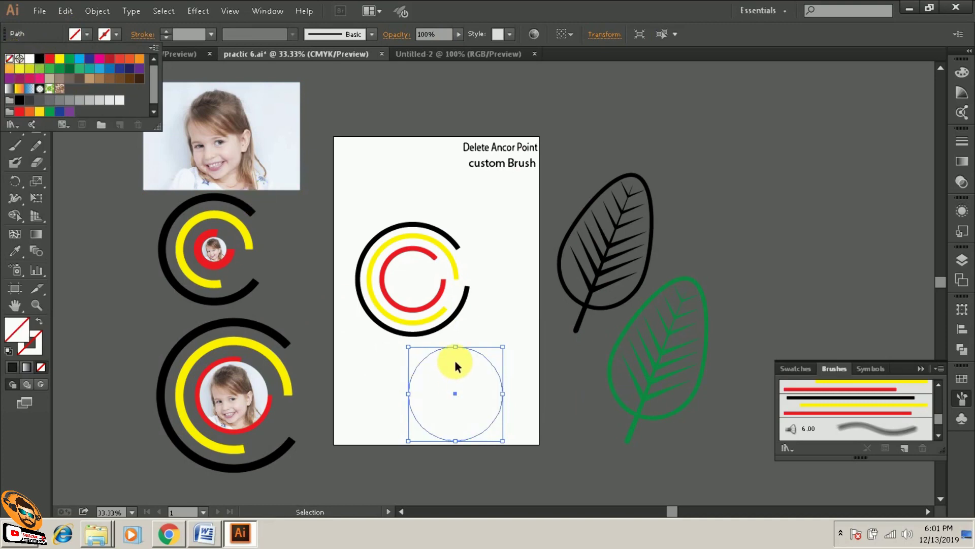
click(455, 362)
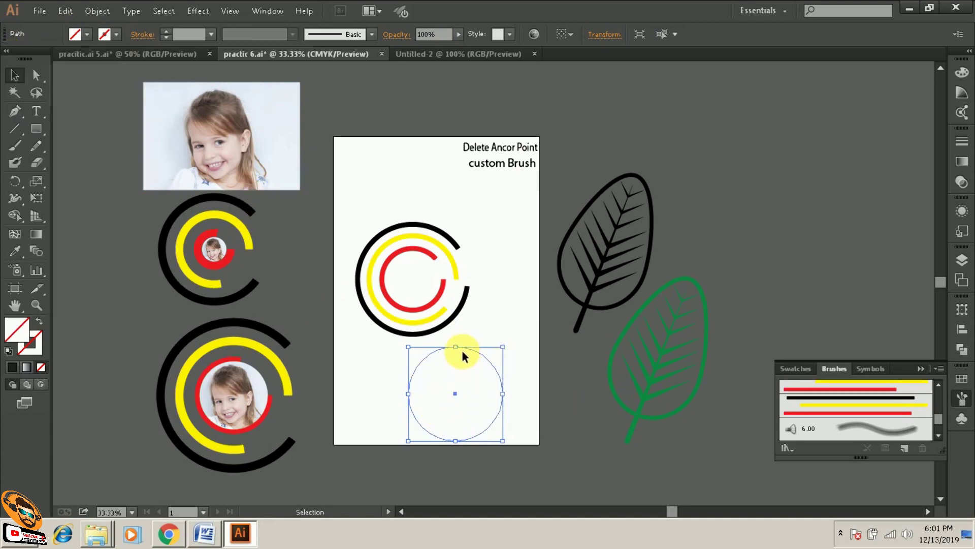
Position the circle over the child's face on the photo and enlarge it to frame her face
drag(461, 349, 221, 89)
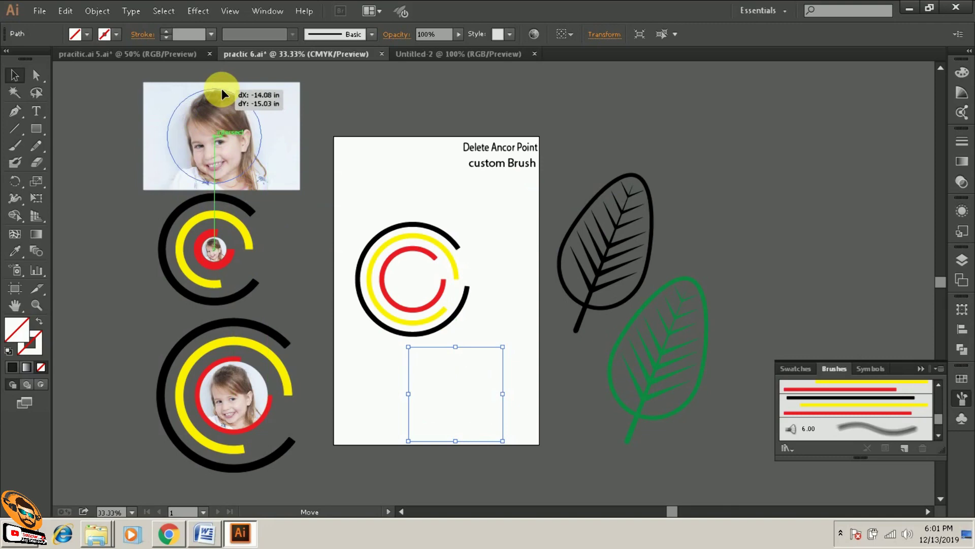
drag(222, 90, 223, 86)
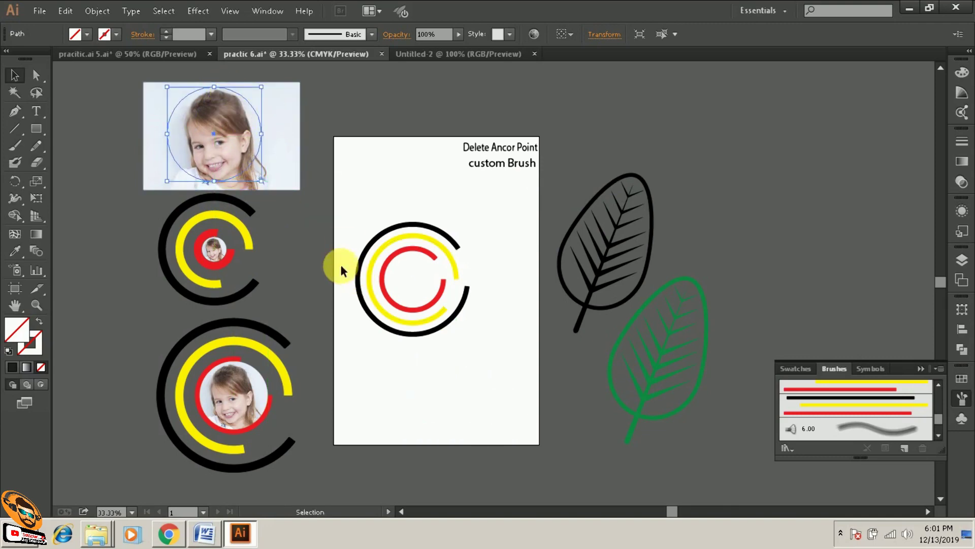
shift+click(291, 182)
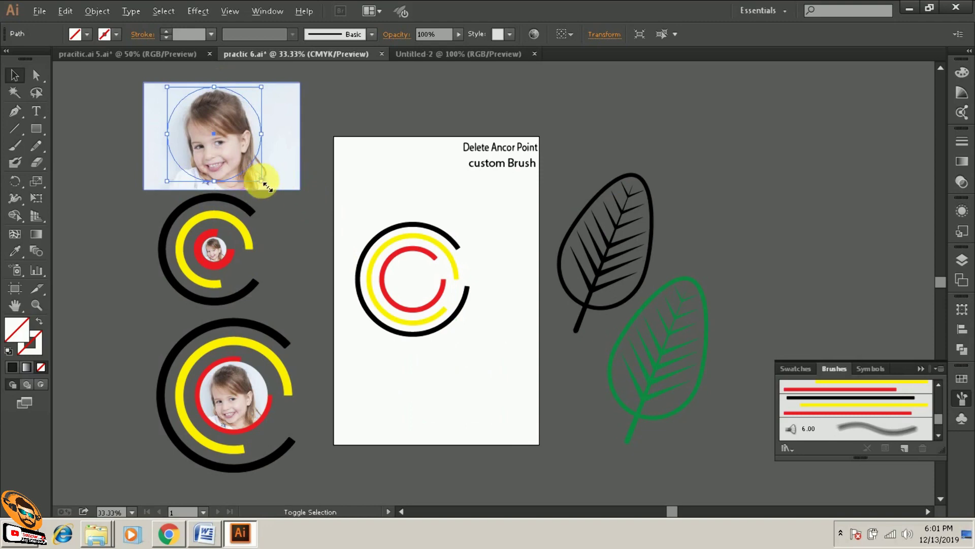
drag(260, 179, 268, 185)
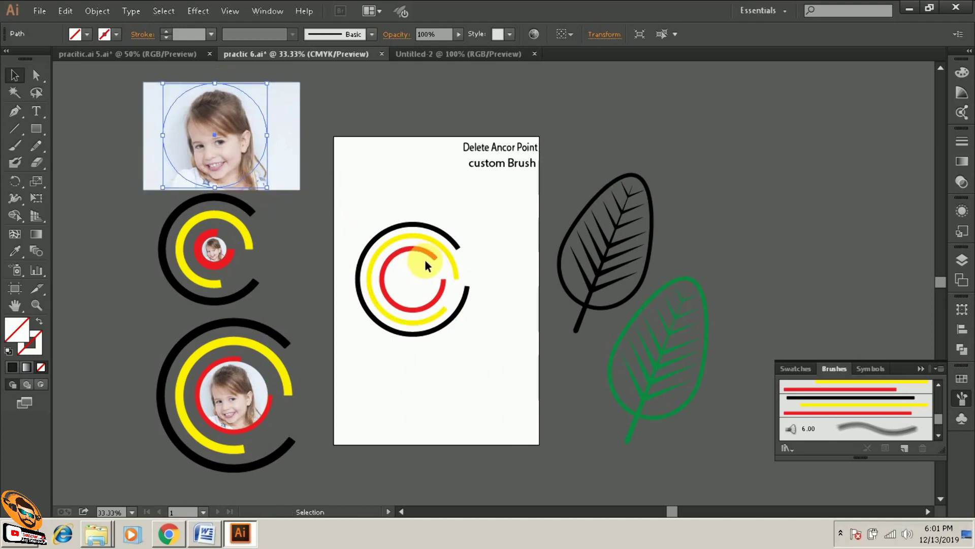
Make a clipping mask from the photo and circle, then zoom in on the round portrait
click(100, 74)
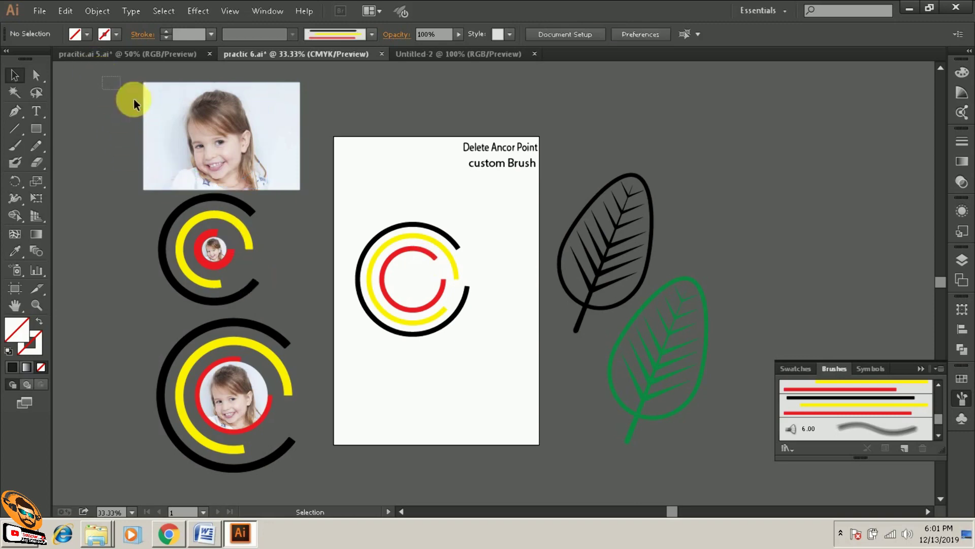
drag(135, 101, 283, 181)
right_click(241, 122)
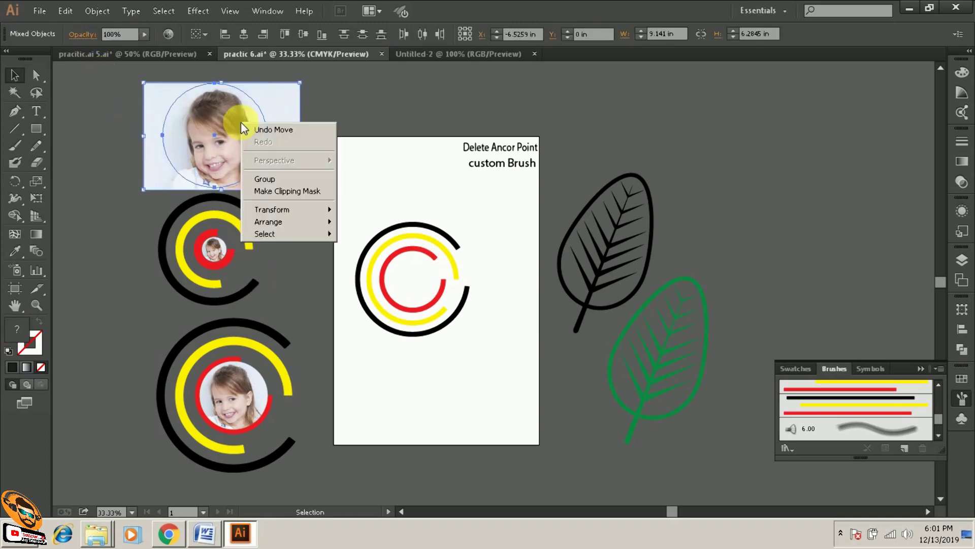
click(296, 191)
click(136, 130)
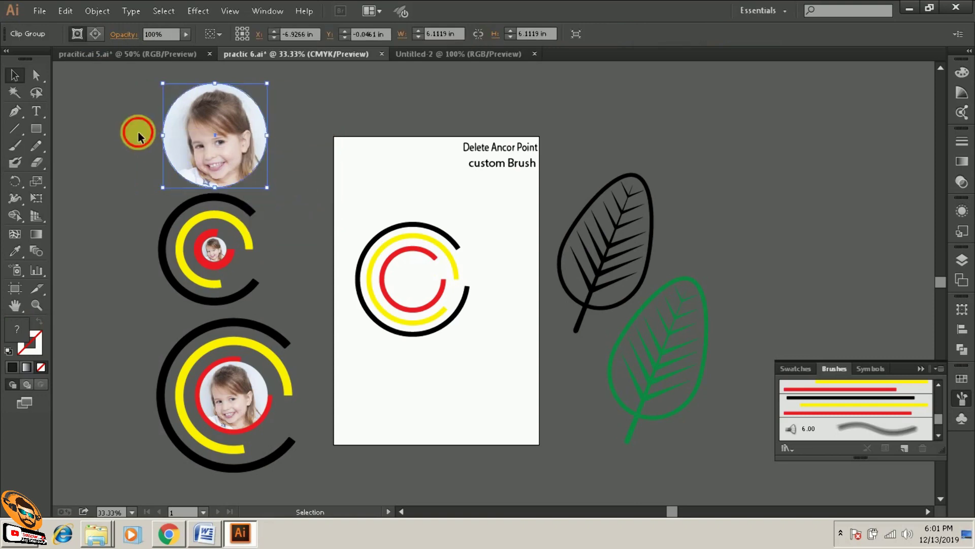
click(242, 141)
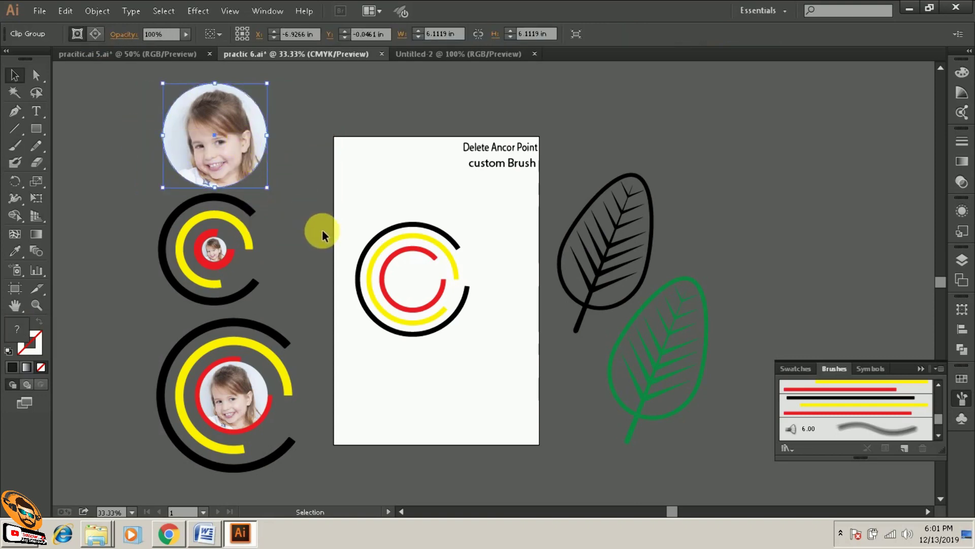
key(a)
key(ctrl+plus)
key(ctrl+plus)
Move the round photo onto the striped rings and scale it to fit inside the red ring
drag(90, 180, 230, 288)
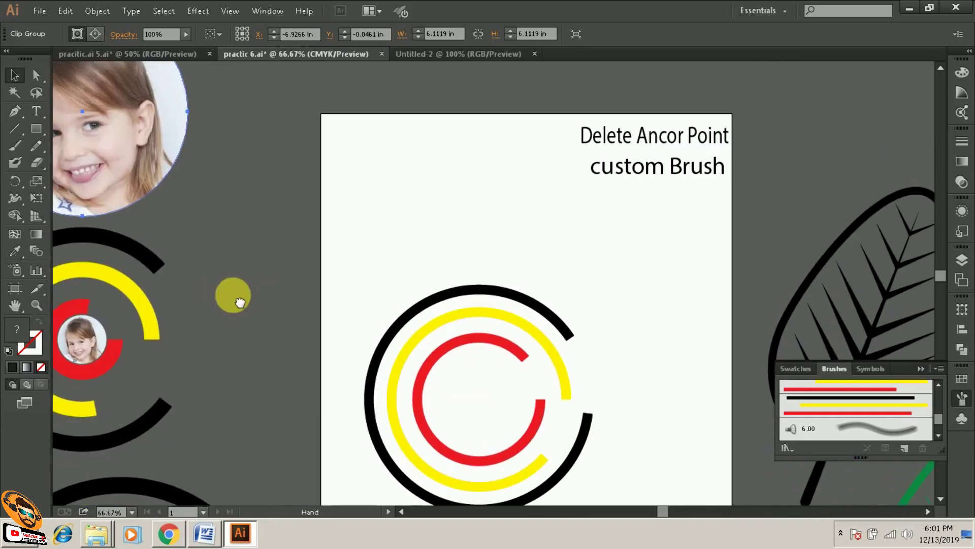
drag(146, 142, 449, 273)
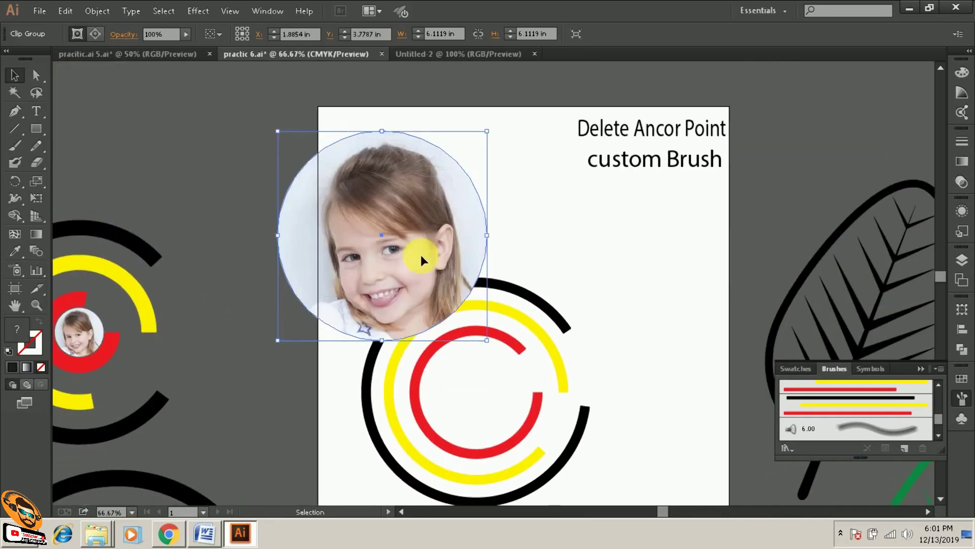
drag(487, 131, 435, 183)
drag(381, 215, 476, 374)
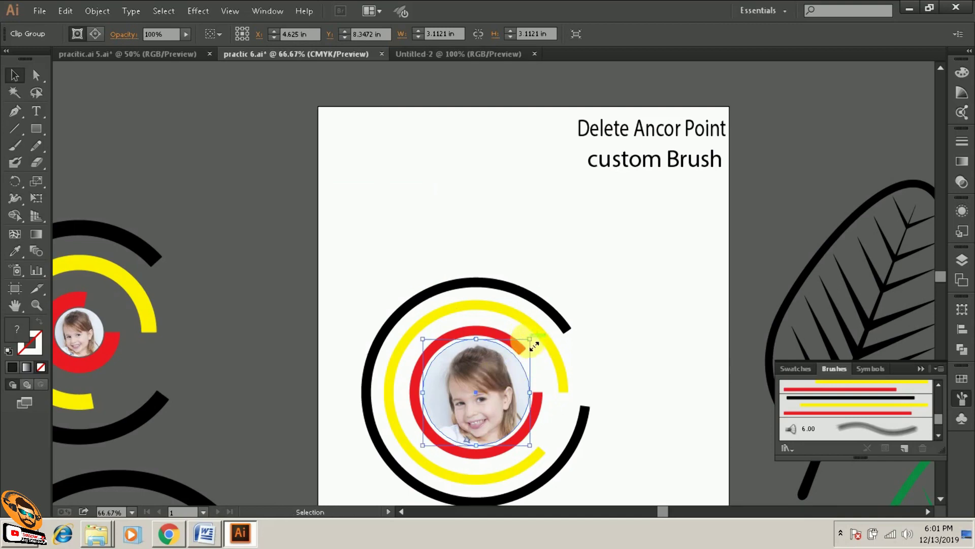
drag(530, 339, 530, 339)
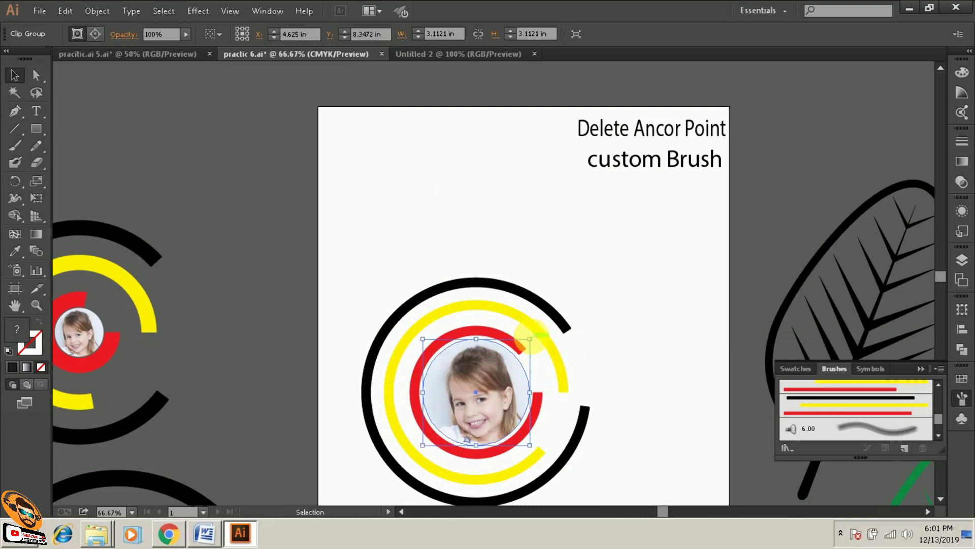
Group the round photo together with the striped rings
click(216, 169)
drag(392, 254, 542, 489)
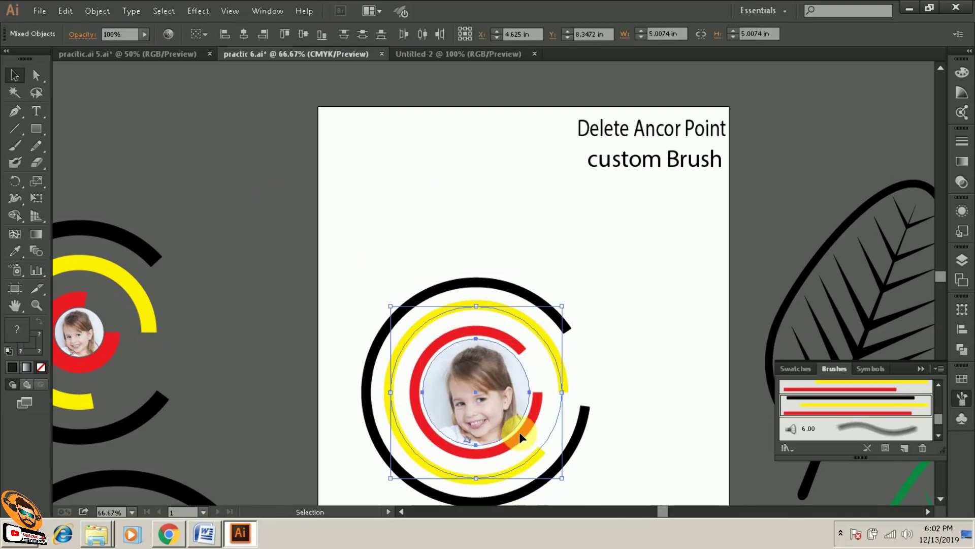
right_click(491, 371)
click(546, 429)
Move the framed portrait group up-left off the artboard and shrink it to about 3.72 in
click(580, 343)
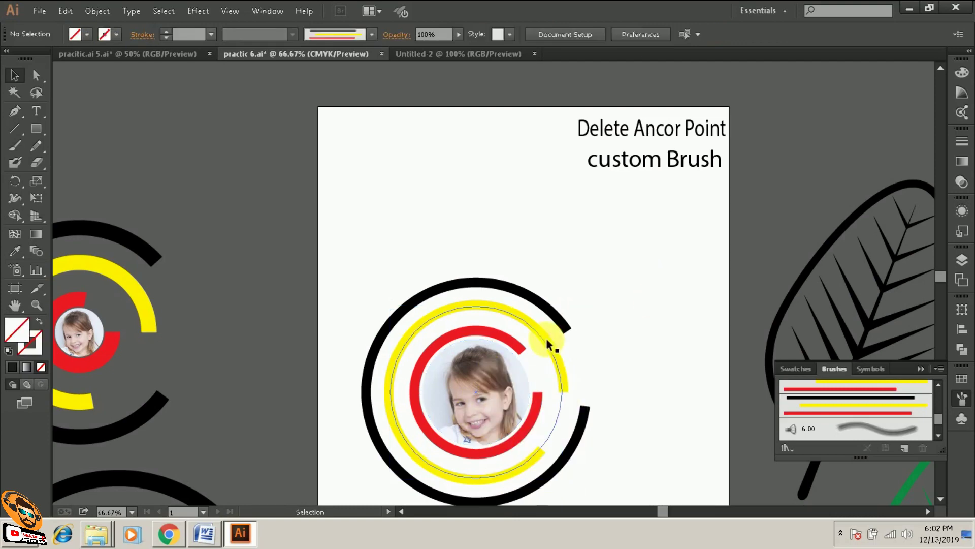
drag(503, 390, 311, 196)
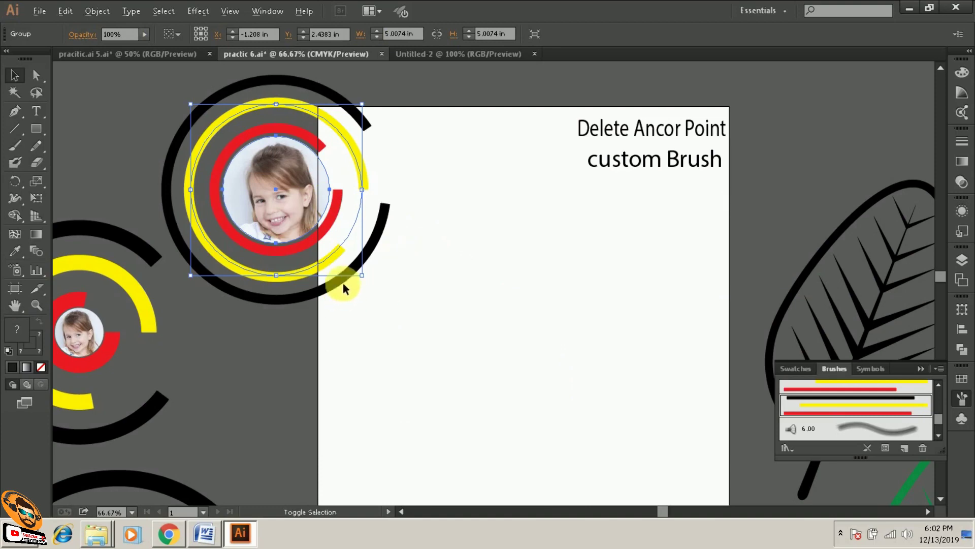
drag(369, 282, 330, 265)
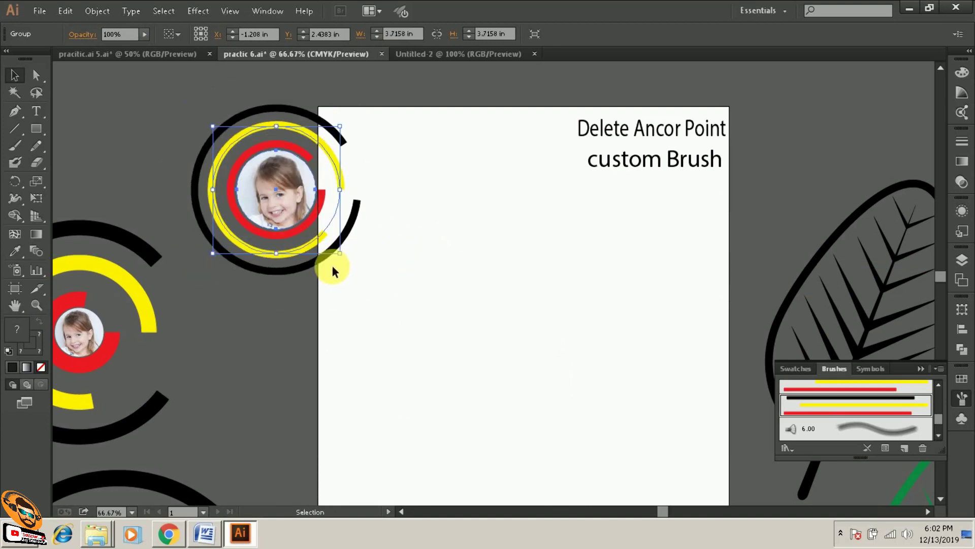
mouse_move(311, 313)
mouse_down()
mouse_move(473, 389)
mouse_move(475, 375)
mouse_up()
drag(467, 259, 323, 185)
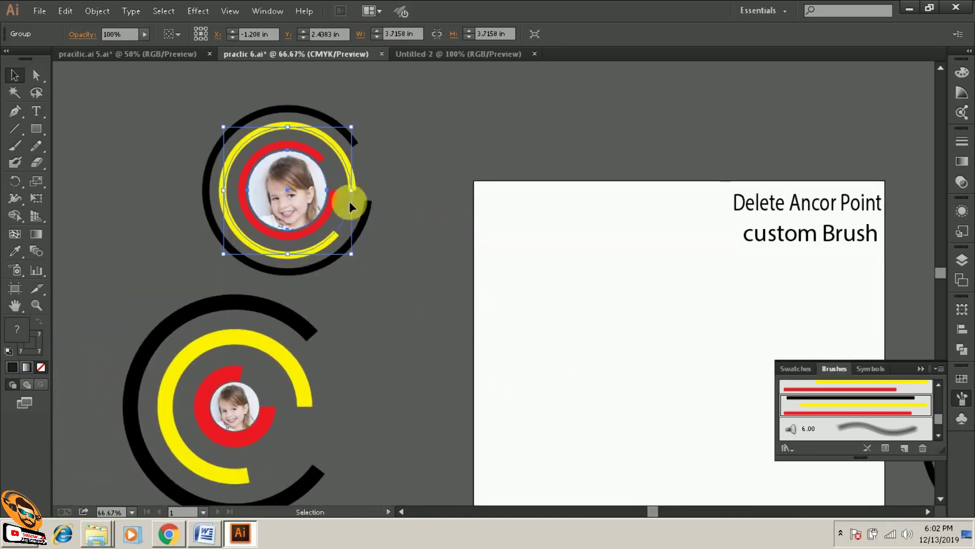
click(414, 148)
Delete the middle and bottom ring groups, then undo to restore them
key(ctrl+minus)
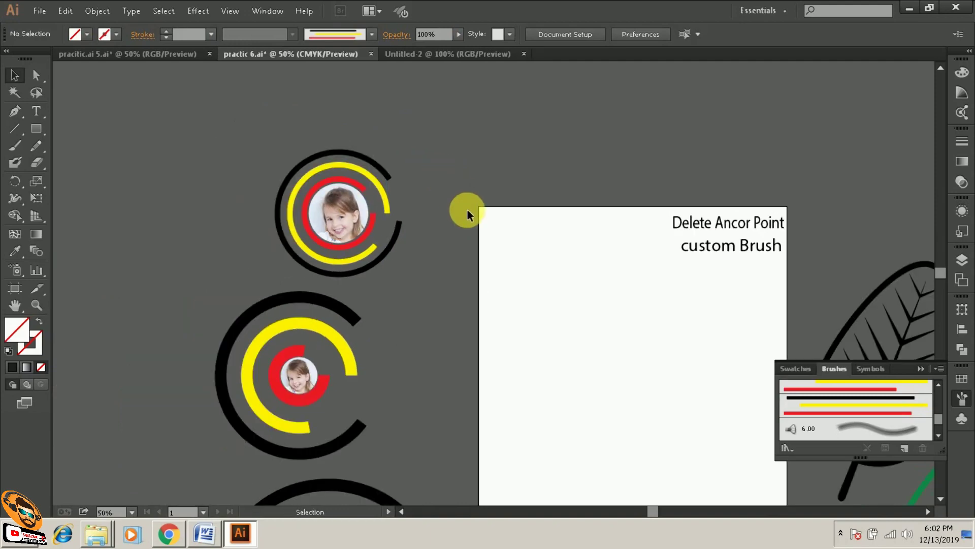
scroll(467, 209, down, 4)
scroll(473, 212, down, 1)
drag(217, 208, 390, 429)
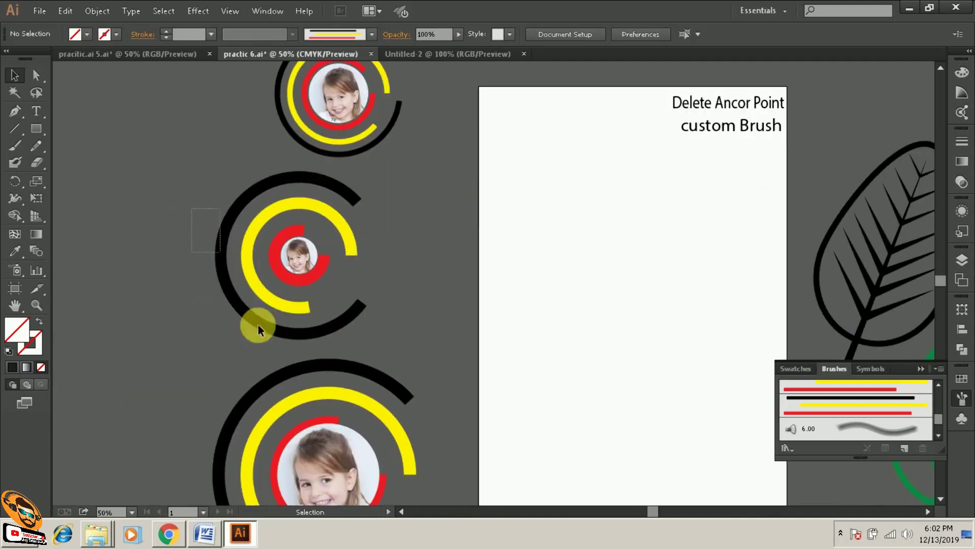
key(Delete)
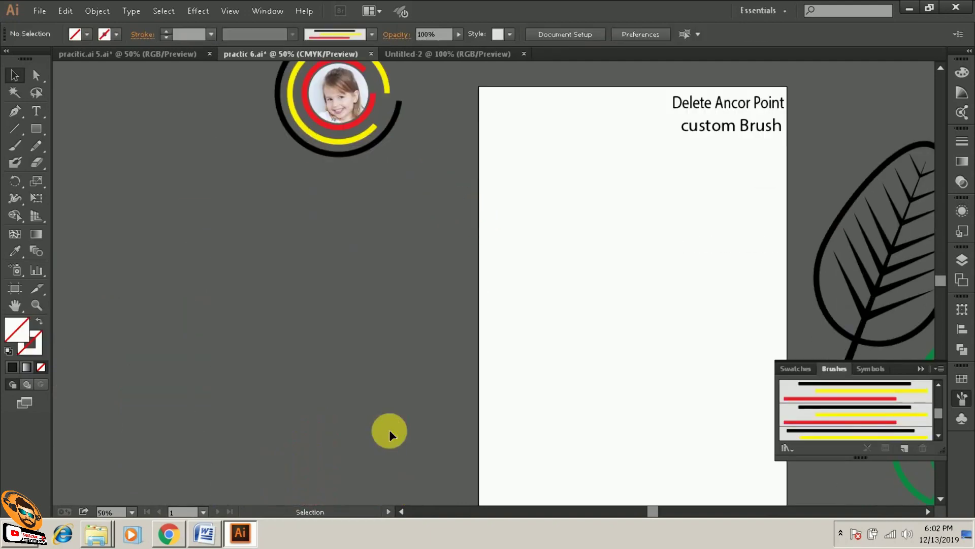
key(ctrl+z)
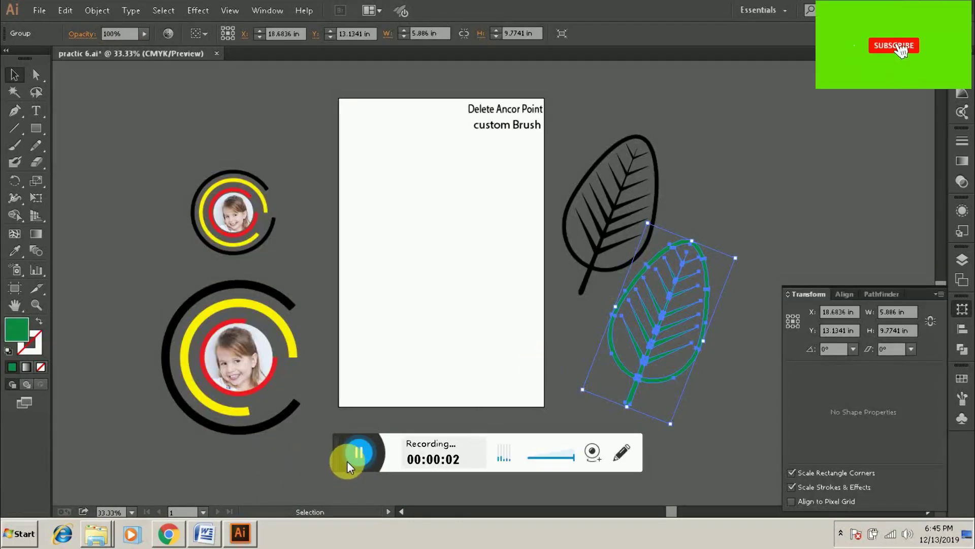
Marquee-select the black and green leaf drawings and drag them left onto the artboard
drag(349, 461, 354, 543)
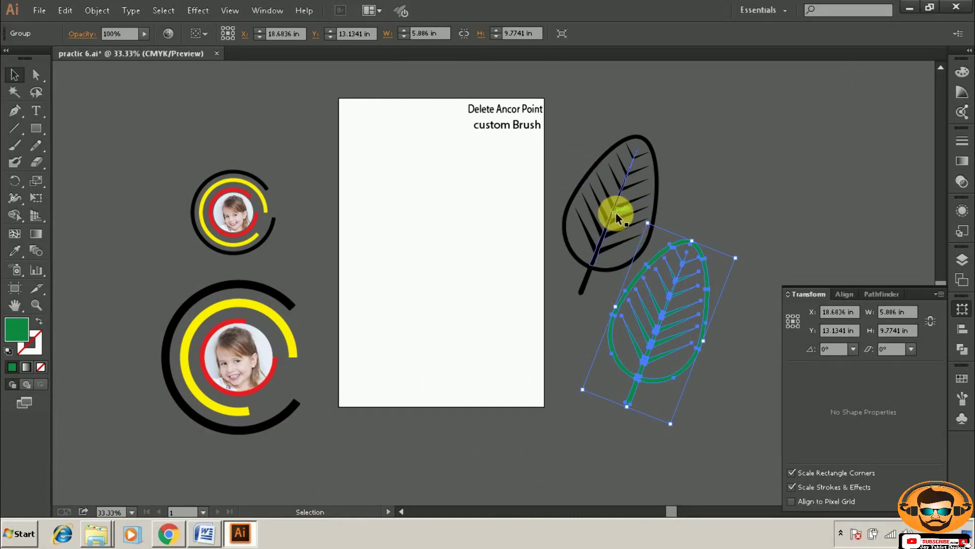
click(718, 166)
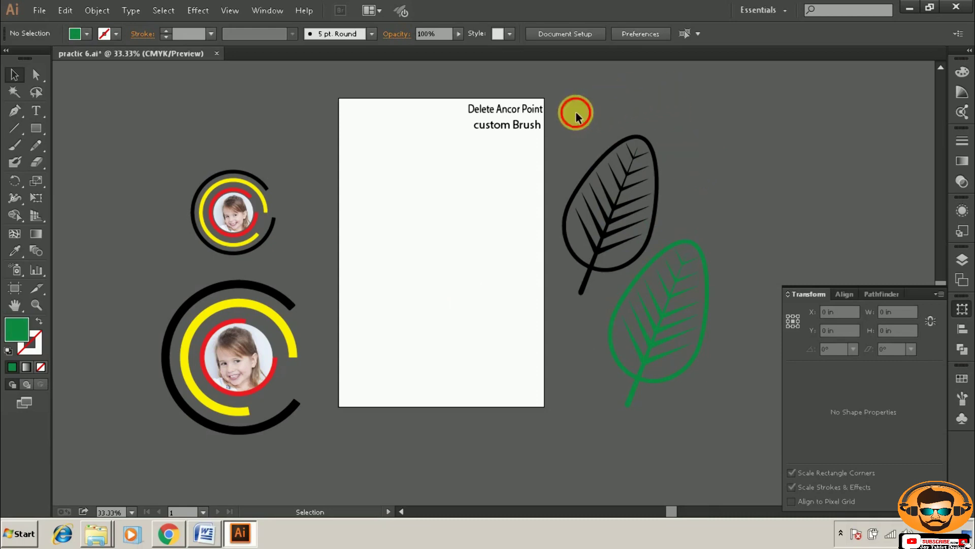
drag(575, 112, 715, 435)
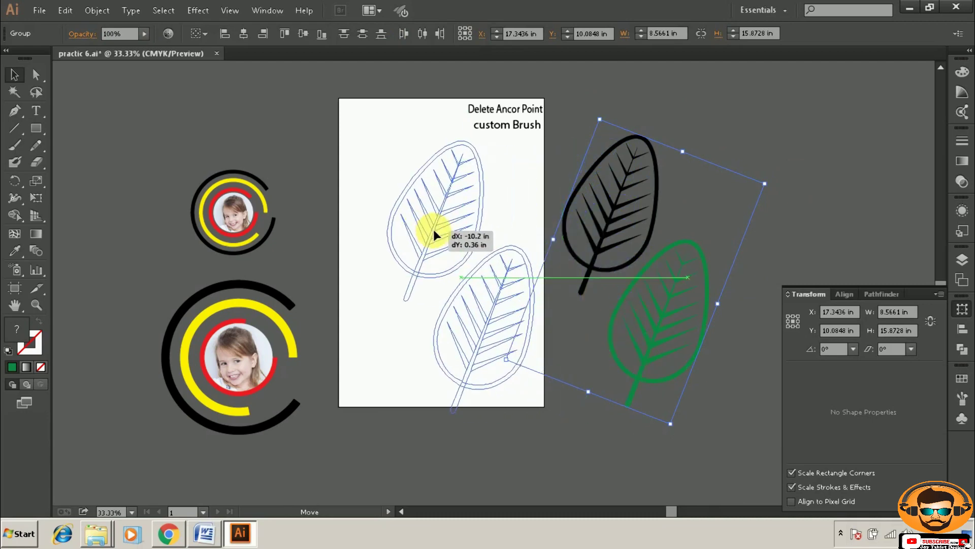
drag(613, 230, 437, 236)
drag(176, 144, 264, 442)
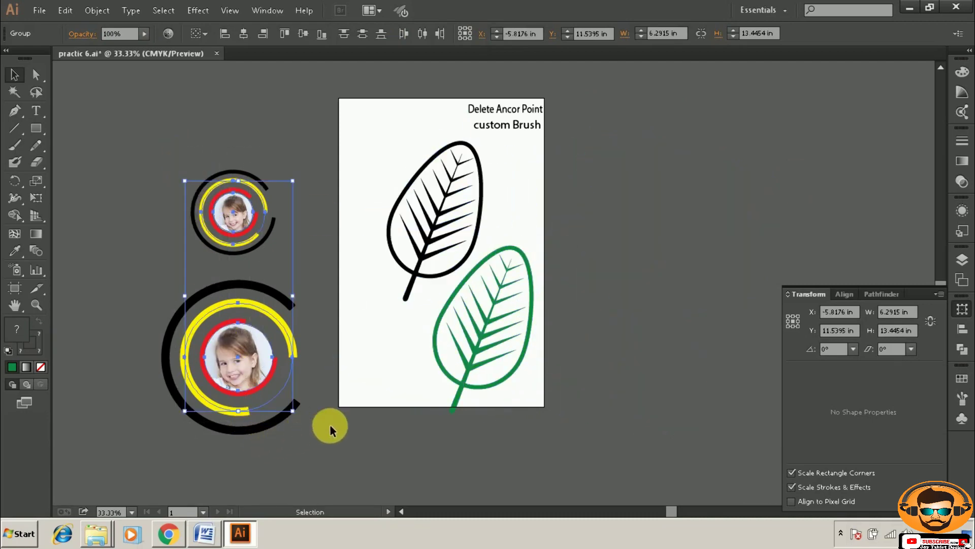
click(693, 222)
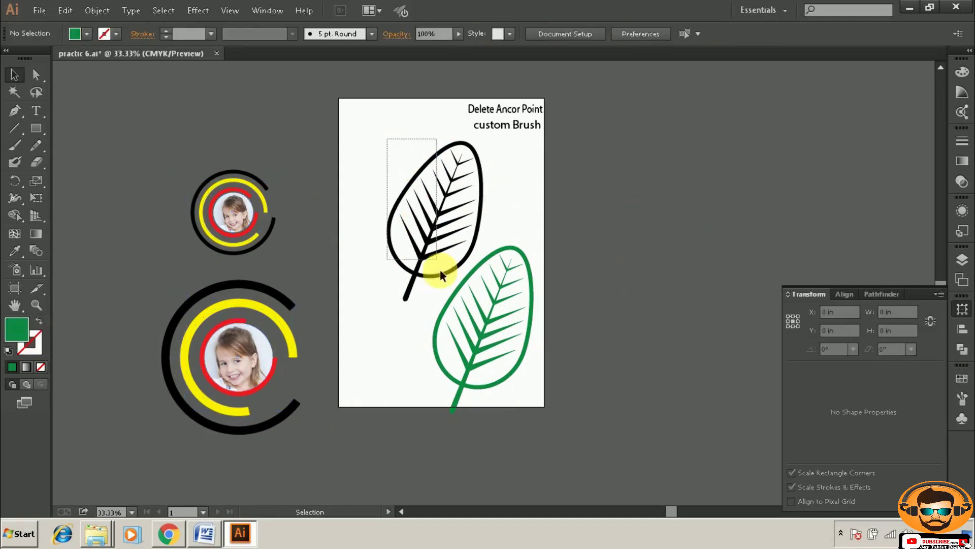
drag(395, 154, 553, 449)
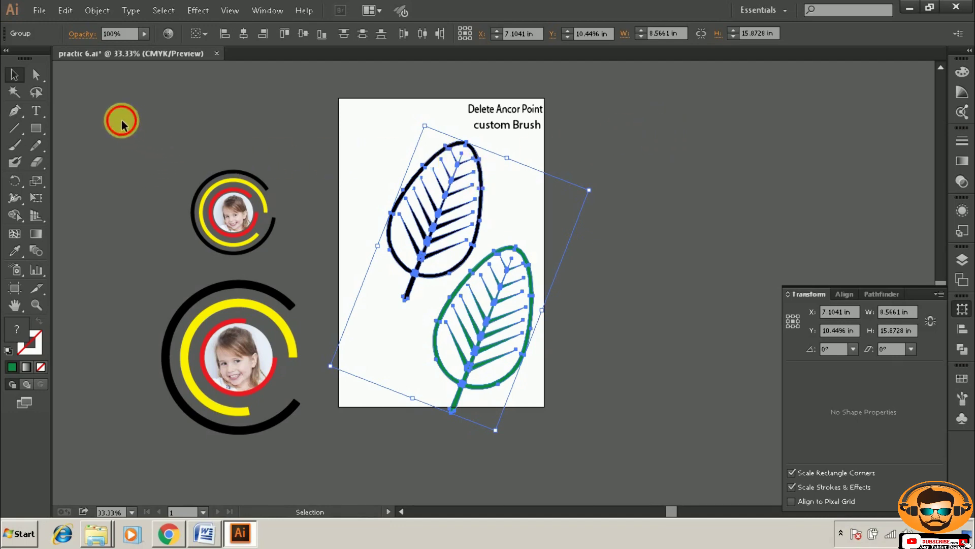
drag(121, 119, 310, 464)
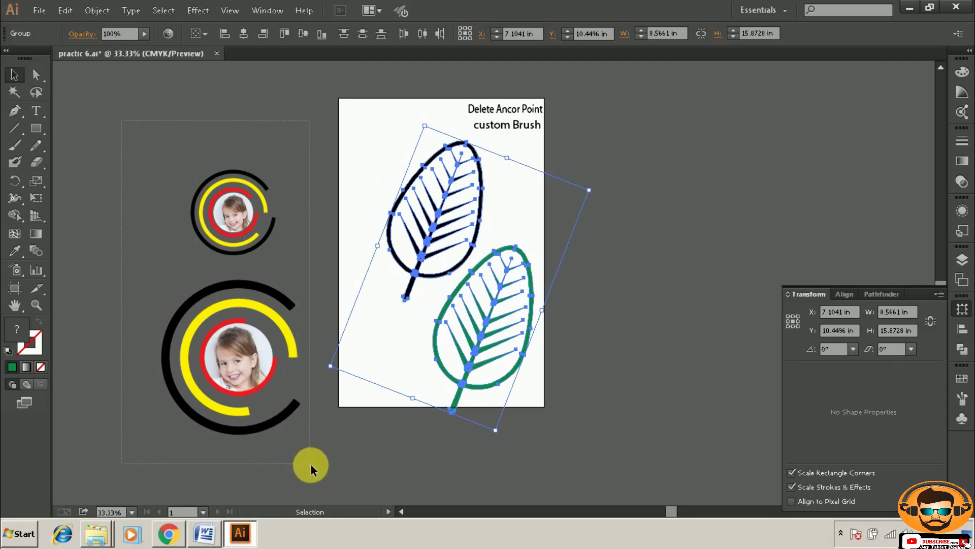
click(675, 159)
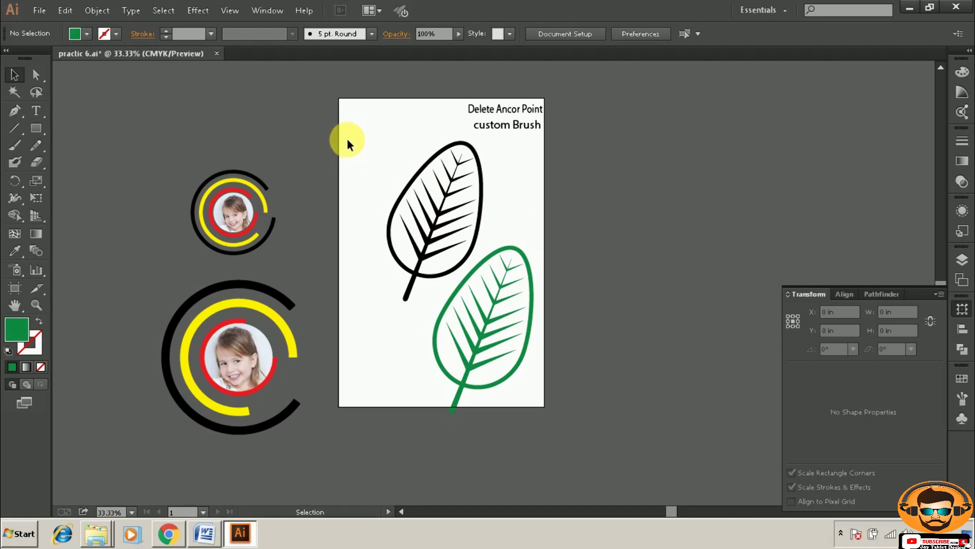
mouse_move(347, 146)
mouse_down()
mouse_move(538, 435)
mouse_move(558, 446)
mouse_up()
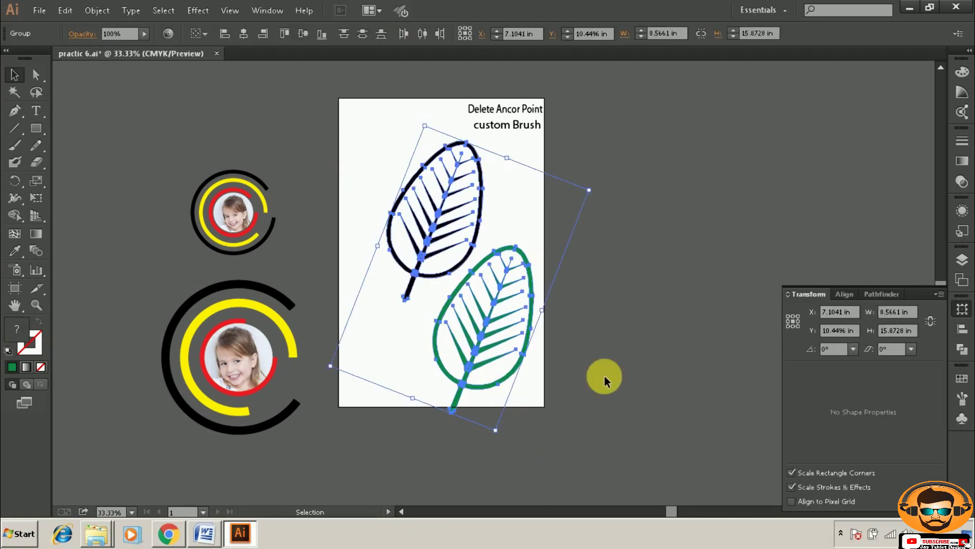